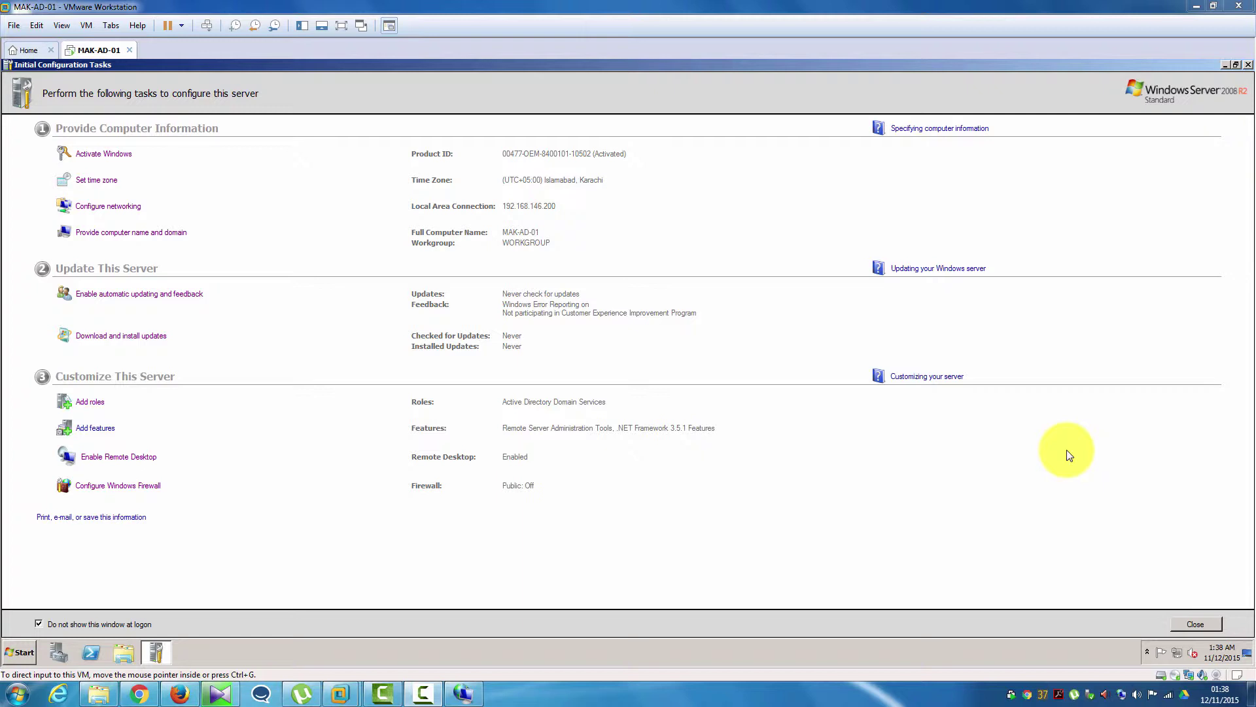
# - Turn off 'Do not show this window at logon' for Initial Configuration Tasks and close it
pyautogui.click(37, 622)
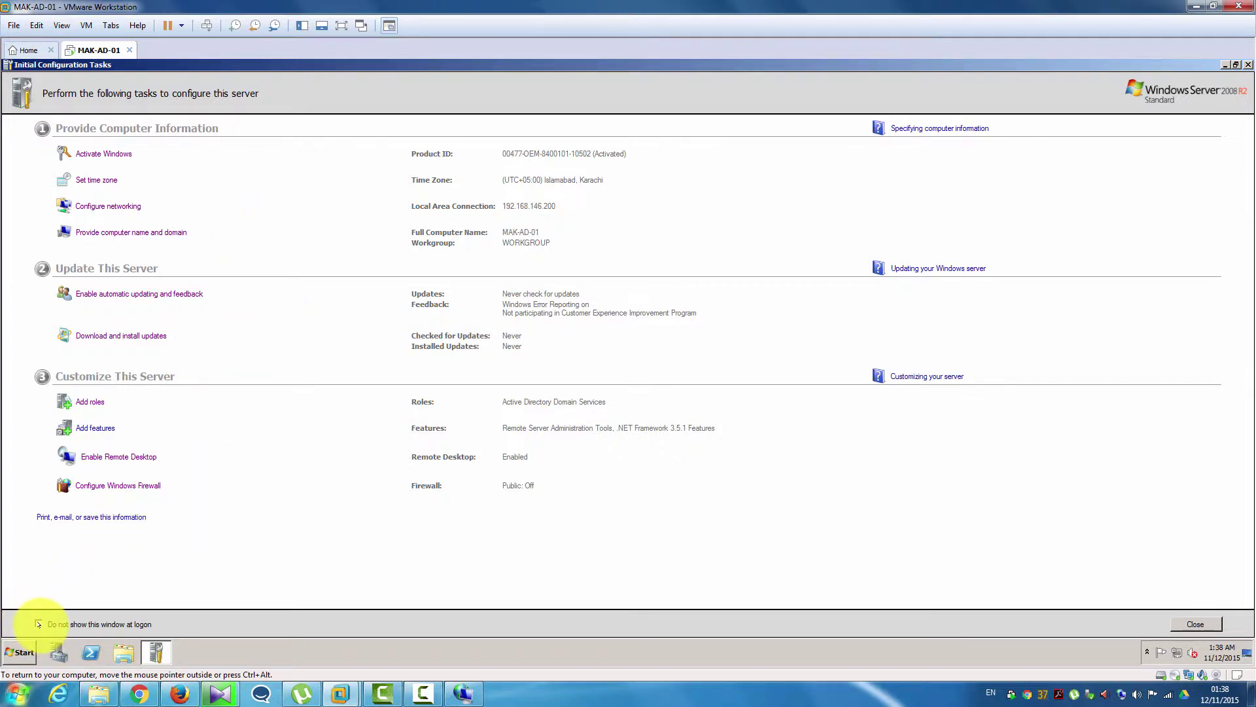
pyautogui.click(38, 624)
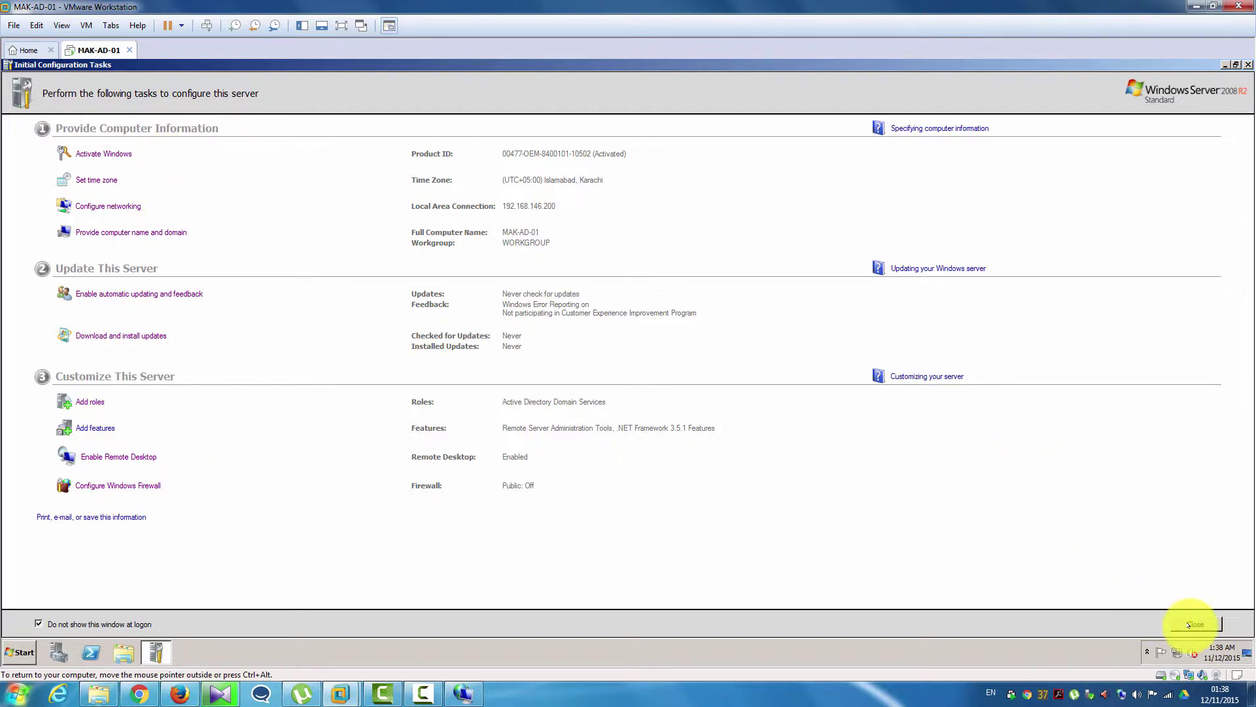
pyautogui.click(1189, 625)
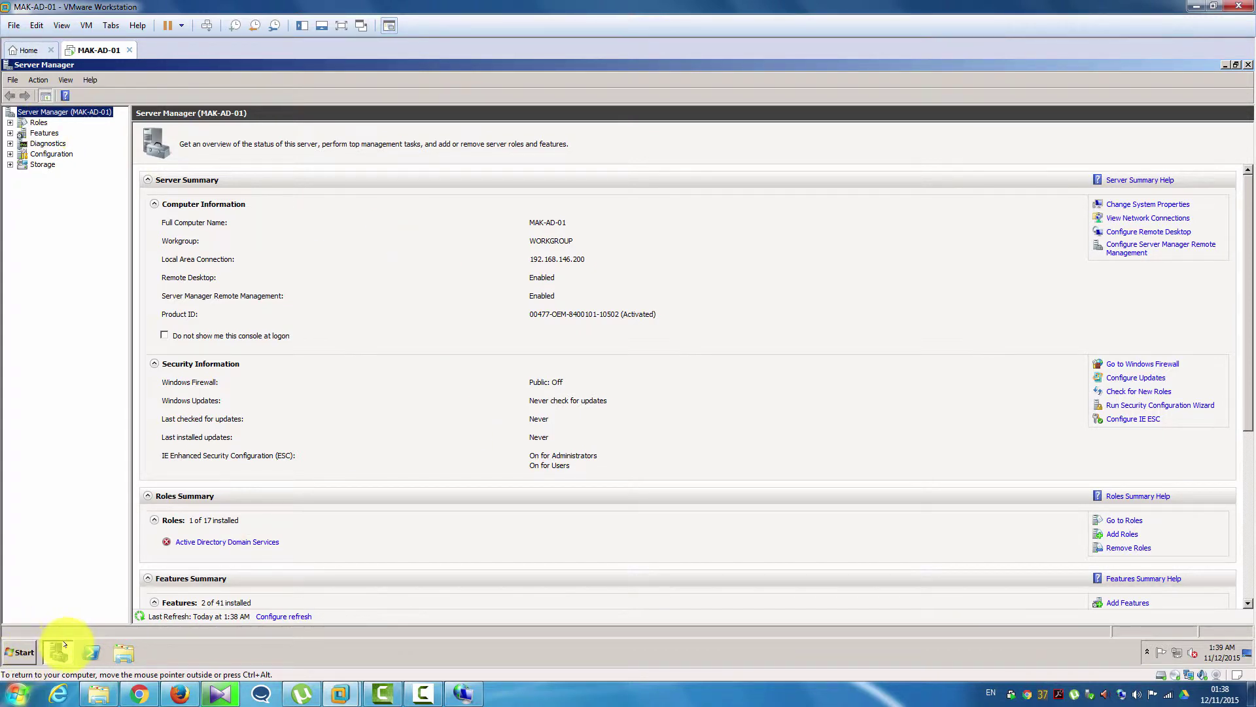
pyautogui.moveTo(63, 647)
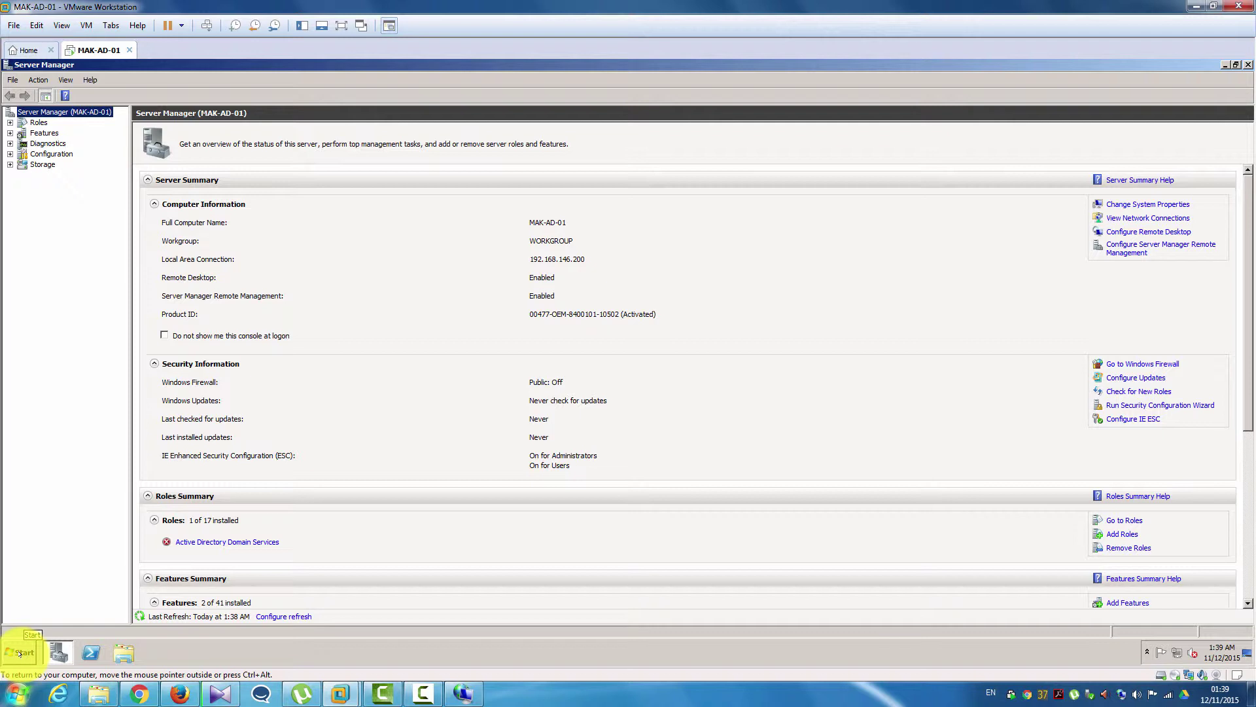
# - Cancel an 'oobe' Start menu search without launching anything, then close Server Manager
pyautogui.click(19, 653)
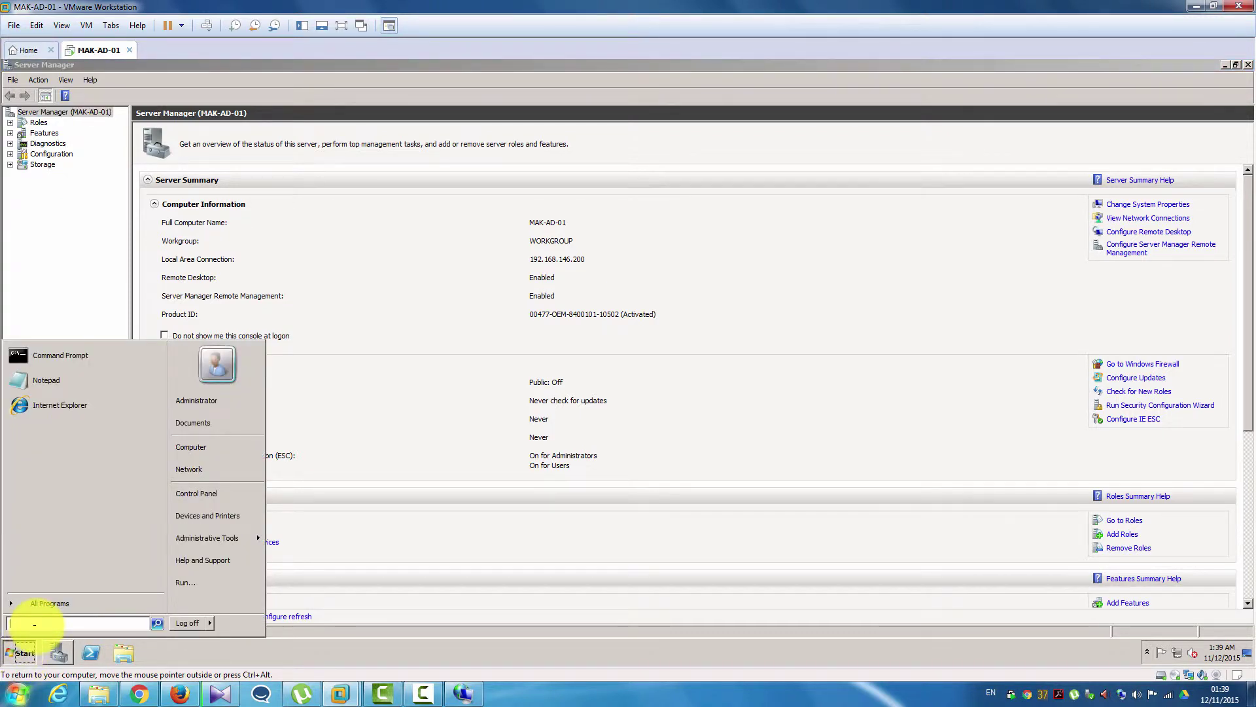
pyautogui.write('o')
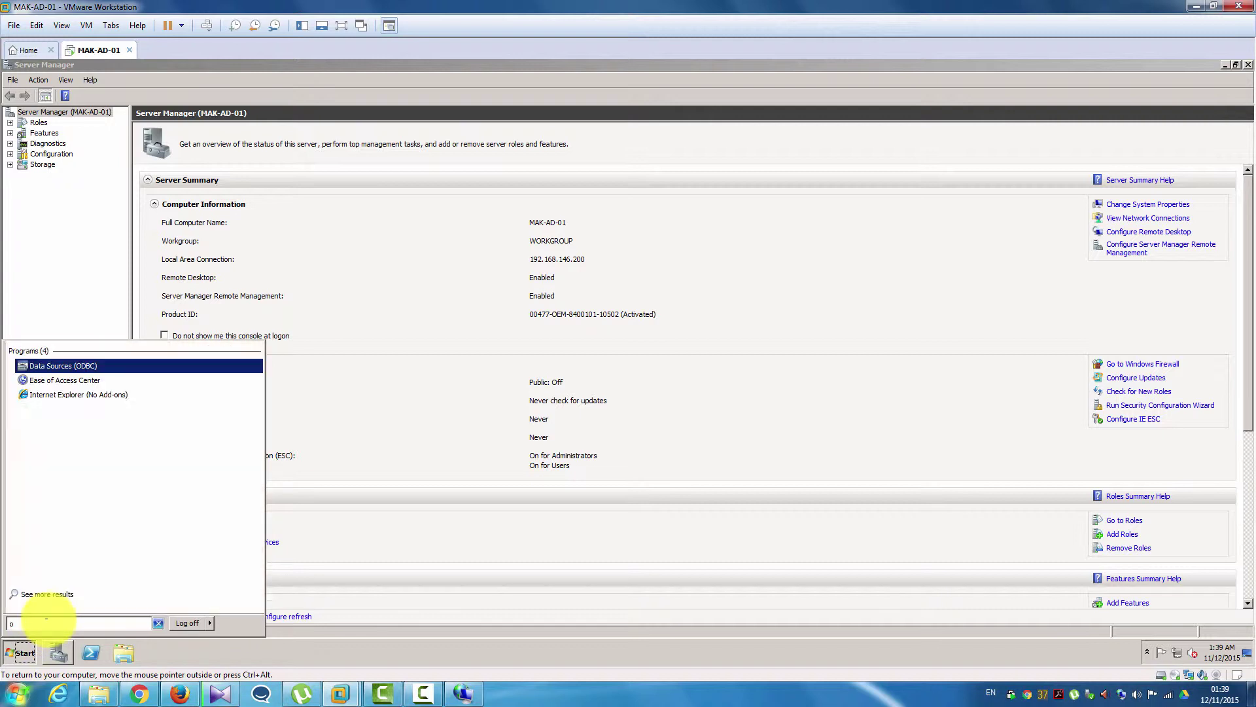
pyautogui.write('obe')
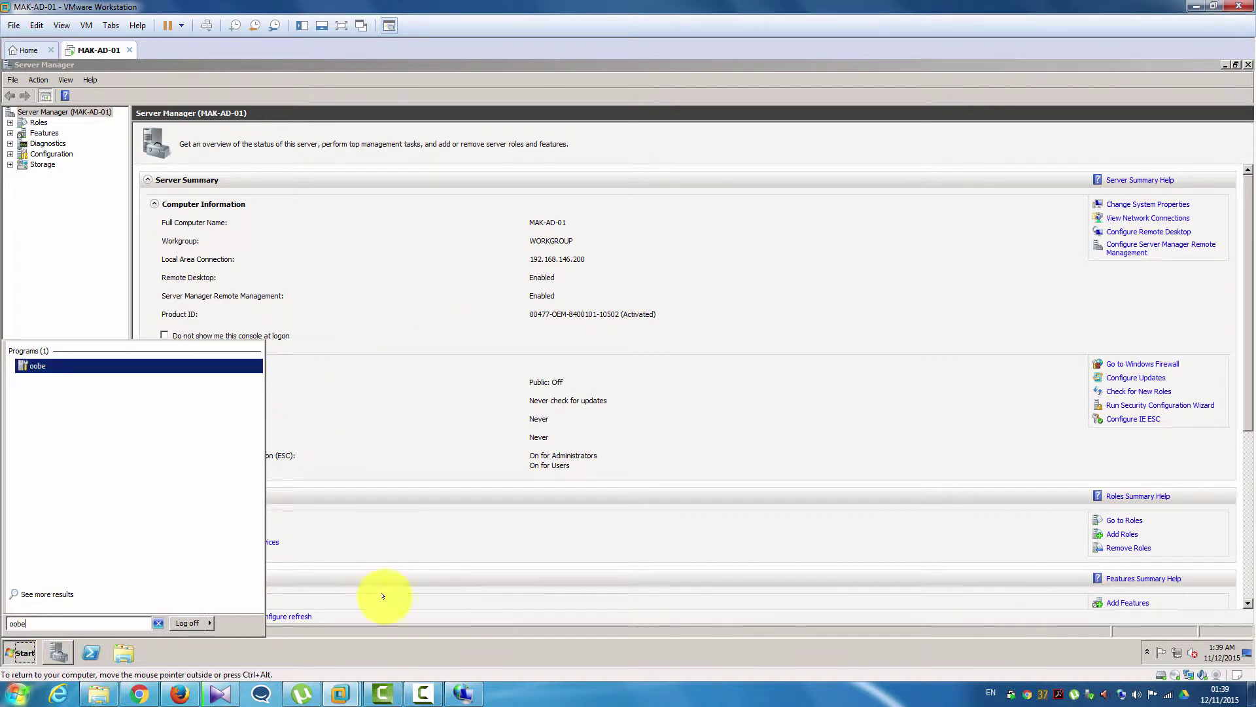
pyautogui.press('Escape')
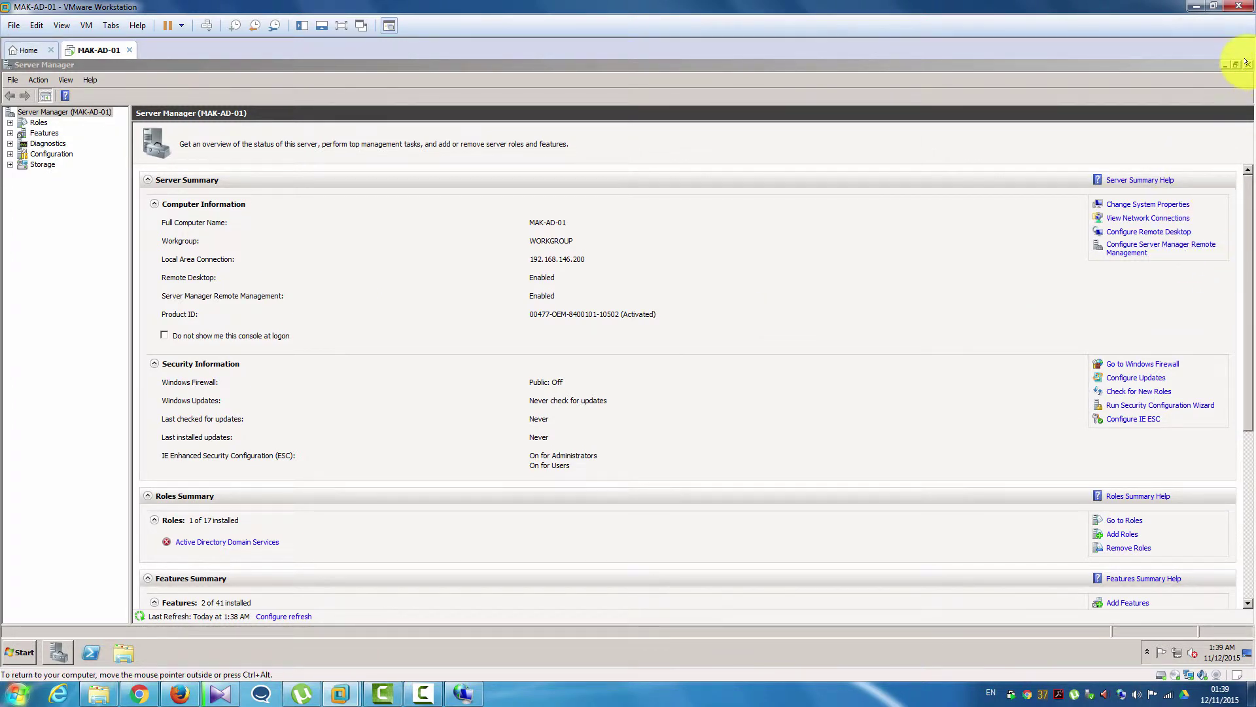
pyautogui.click(1247, 64)
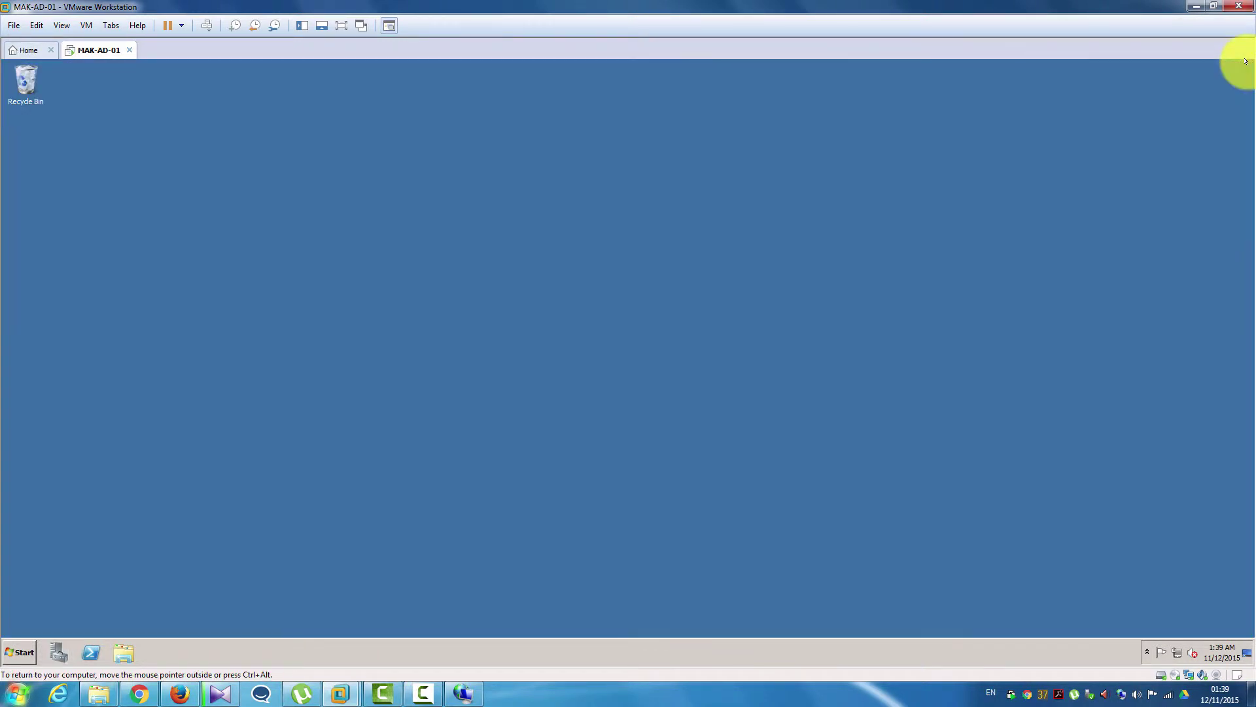
pyautogui.click(25, 649)
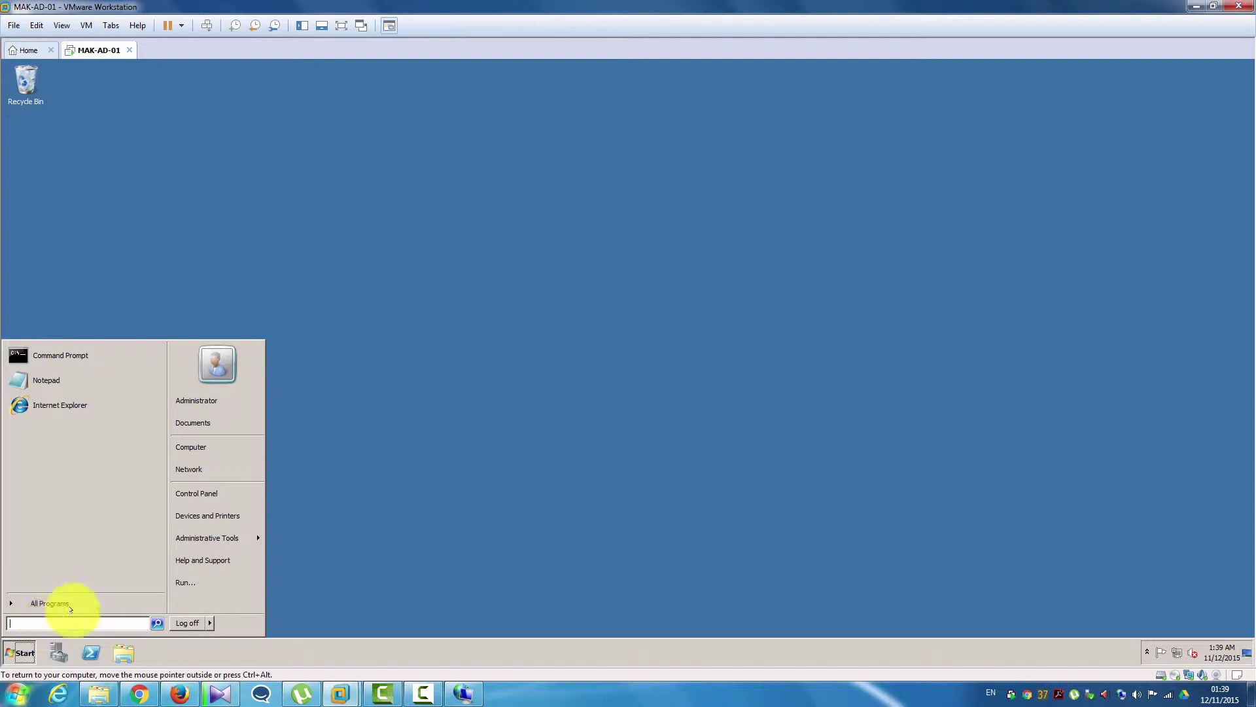
pyautogui.rightClick(192, 446)
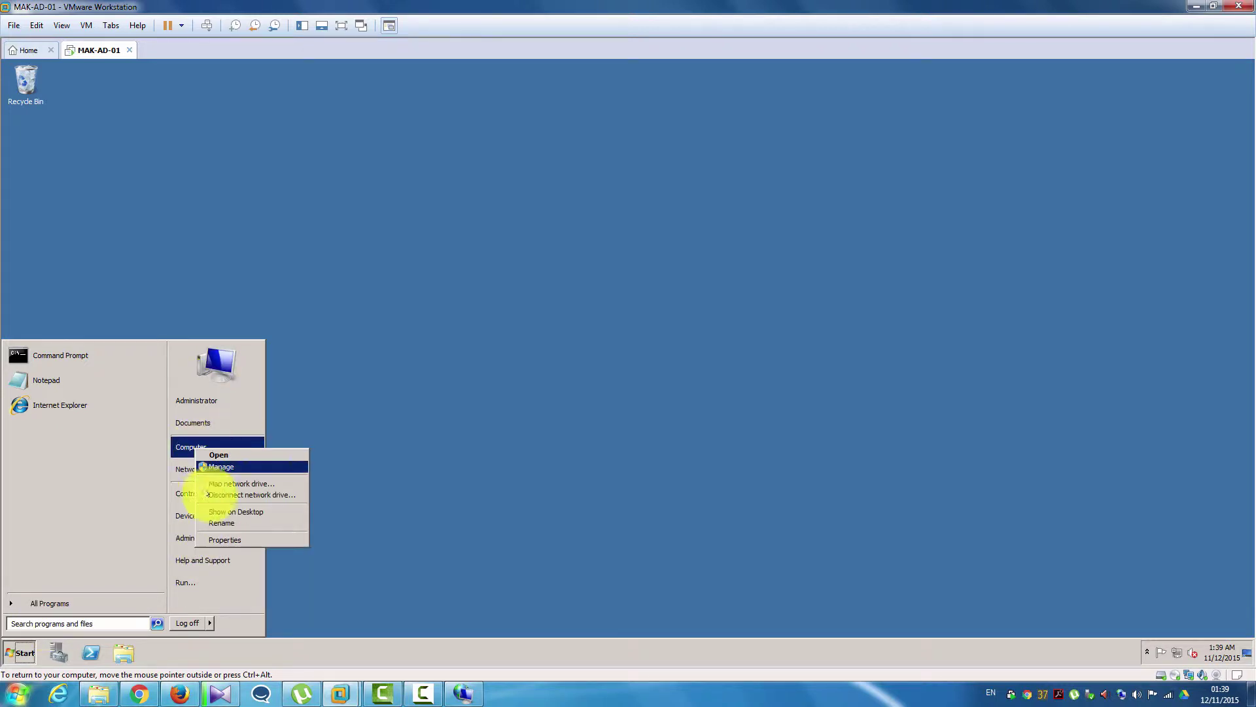
pyautogui.click(232, 539)
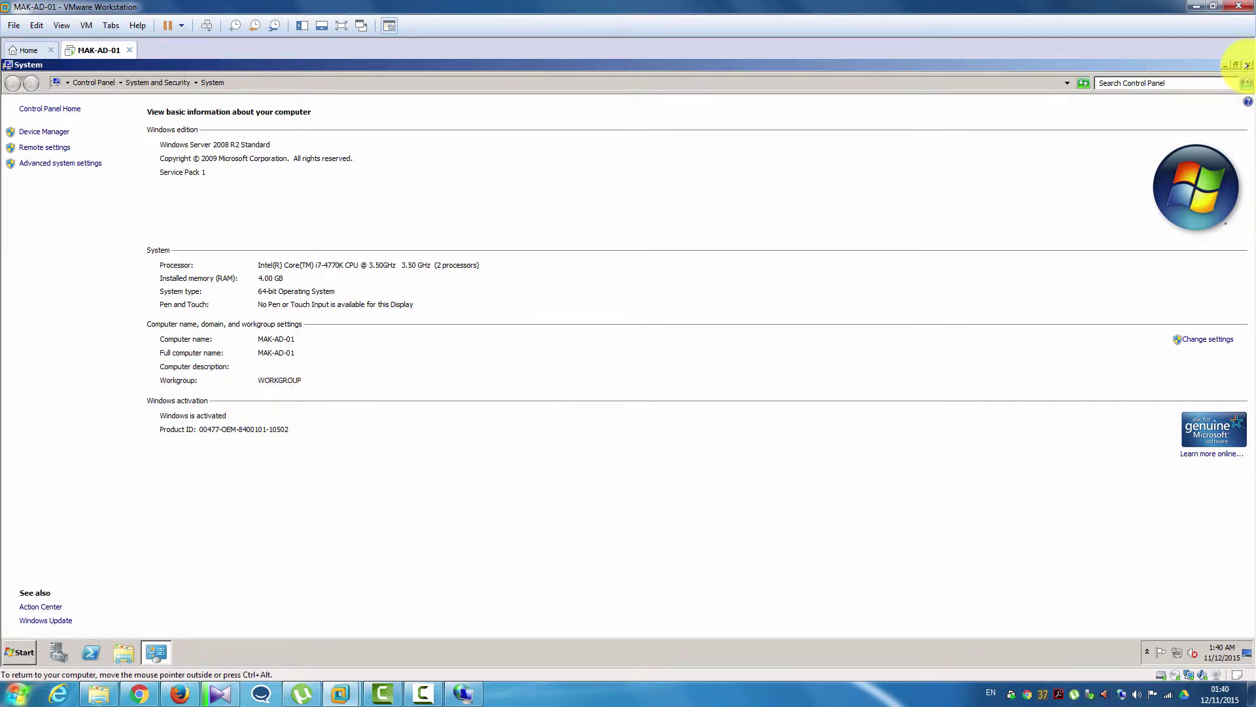
pyautogui.click(1247, 65)
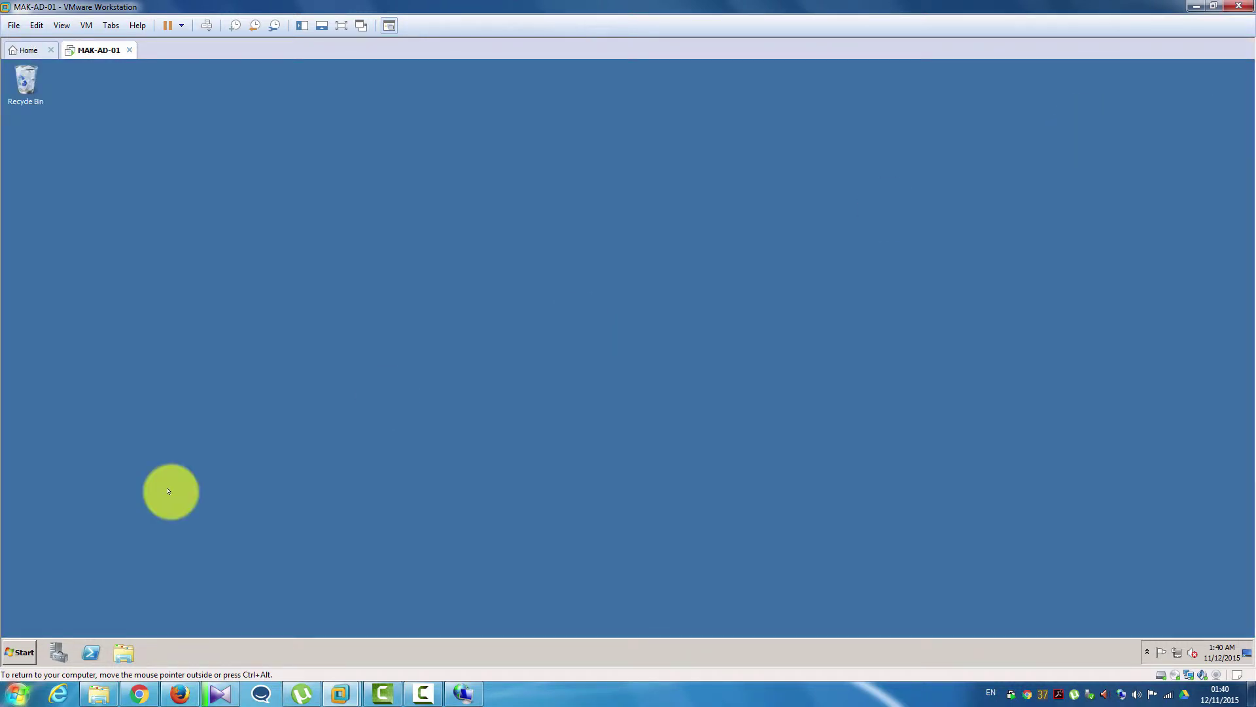
# - Run dcpromo from the Start menu search as administrator
pyautogui.click(25, 651)
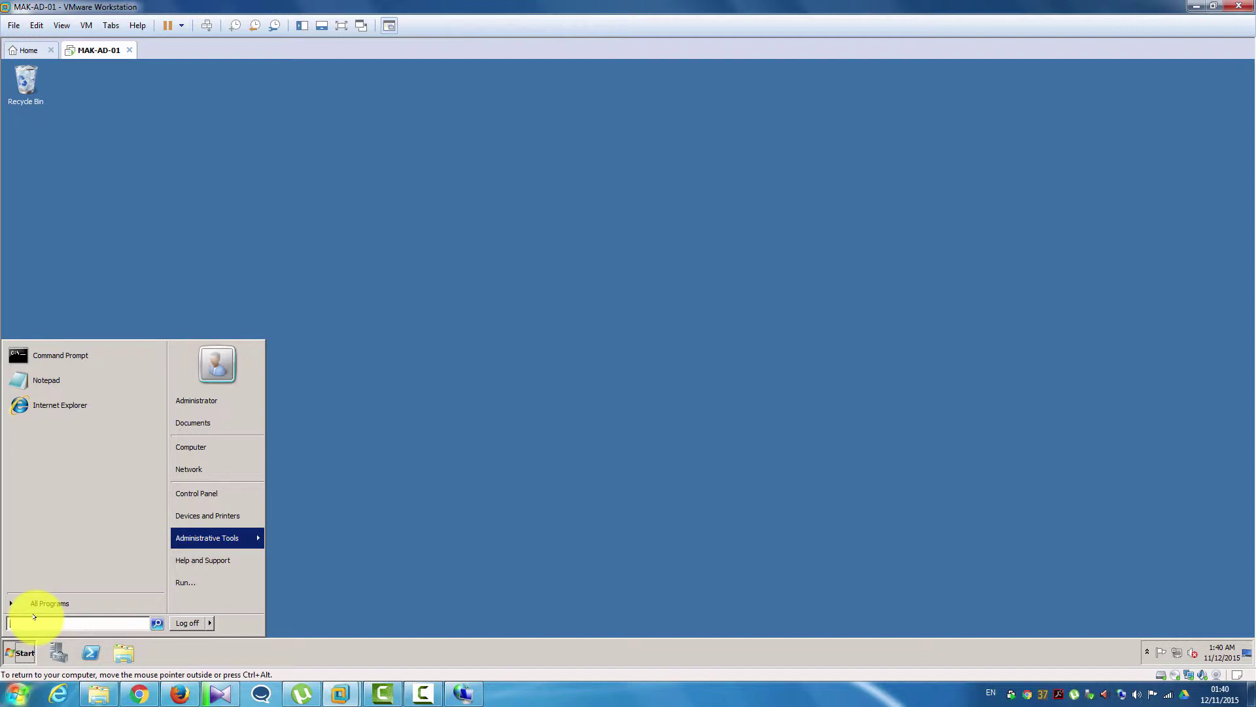
pyautogui.write('dcp')
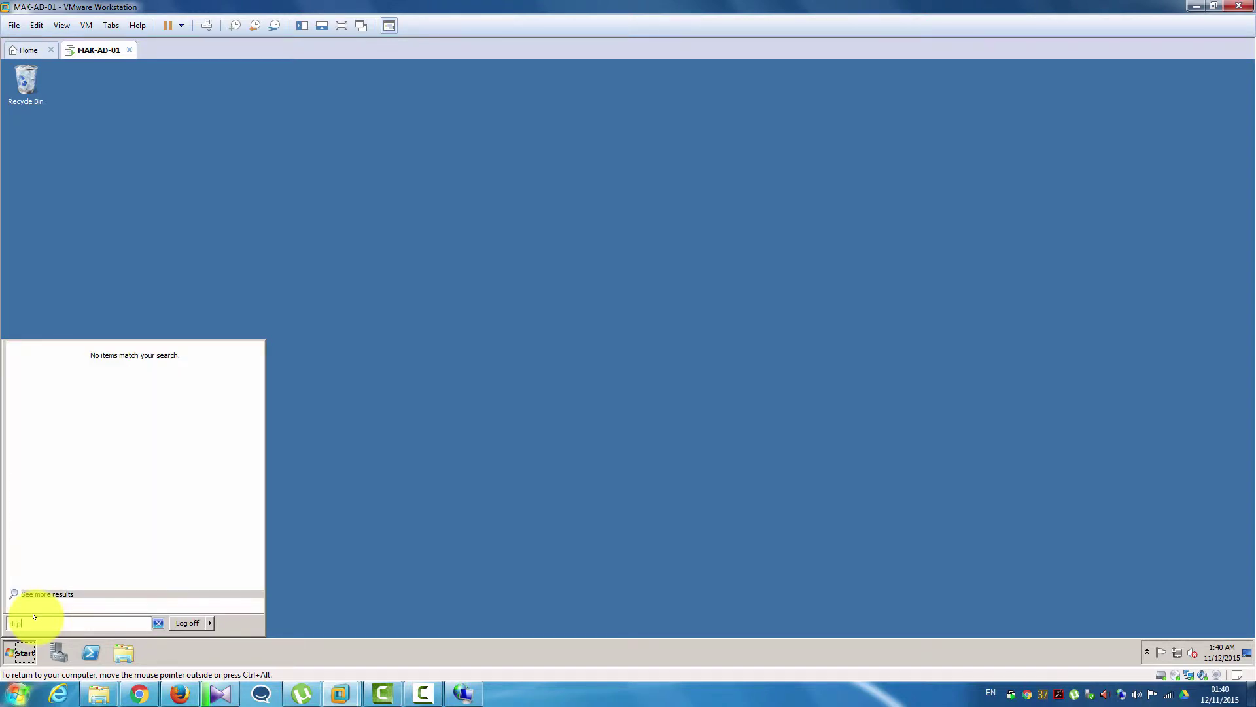
pyautogui.write('romo')
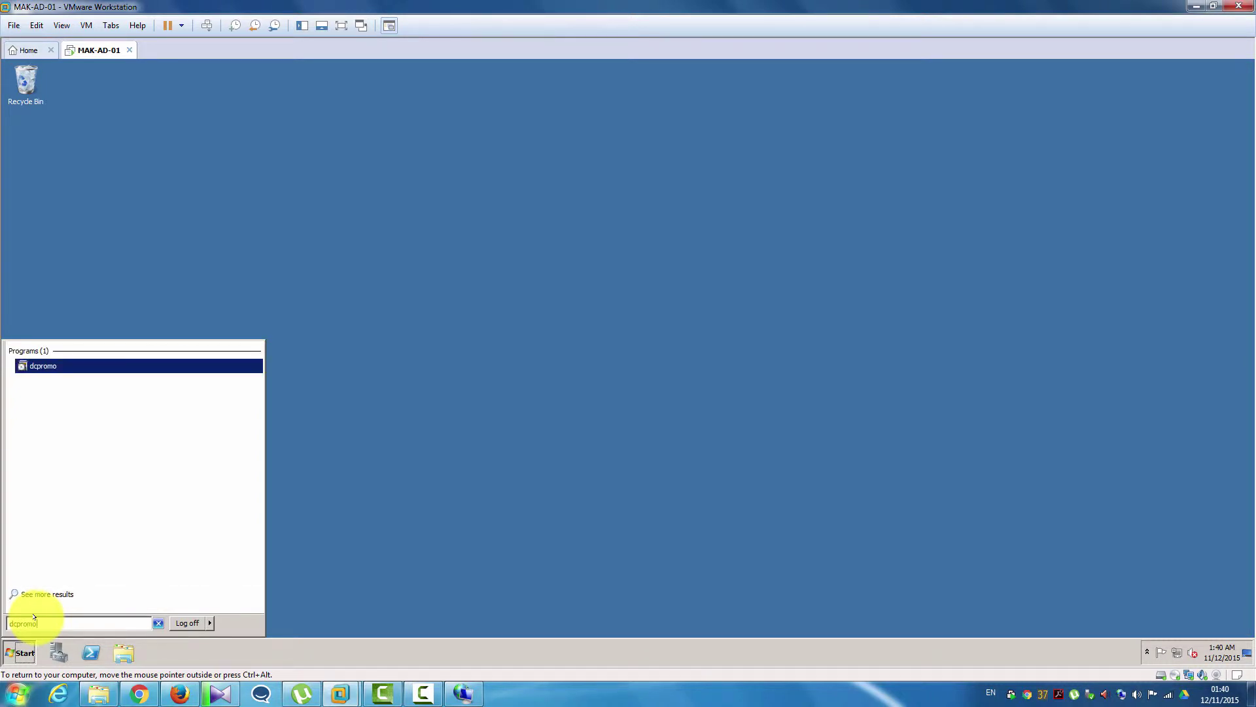
pyautogui.rightClick(39, 368)
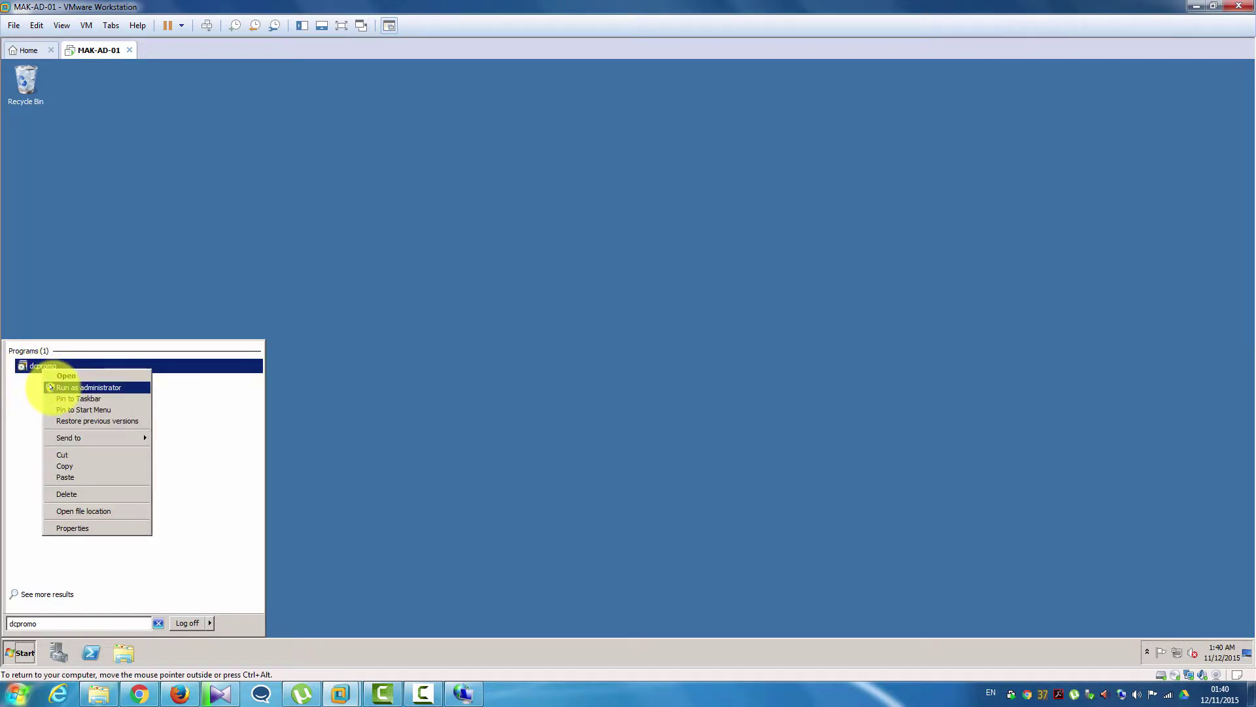
pyautogui.click(50, 387)
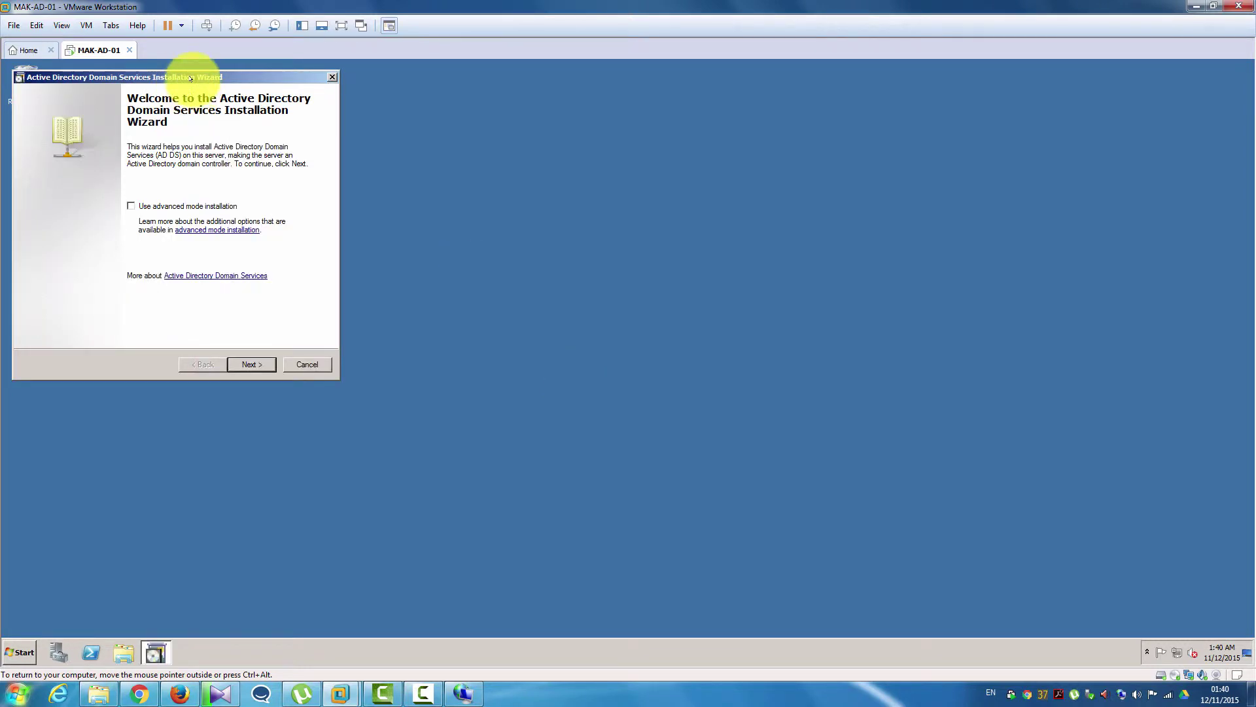
# - Centre the wizard, pass the welcome and compatibility pages, and choose 'Create a new domain in a new forest'
pyautogui.moveTo(176, 77); pyautogui.dragTo(281, 144)
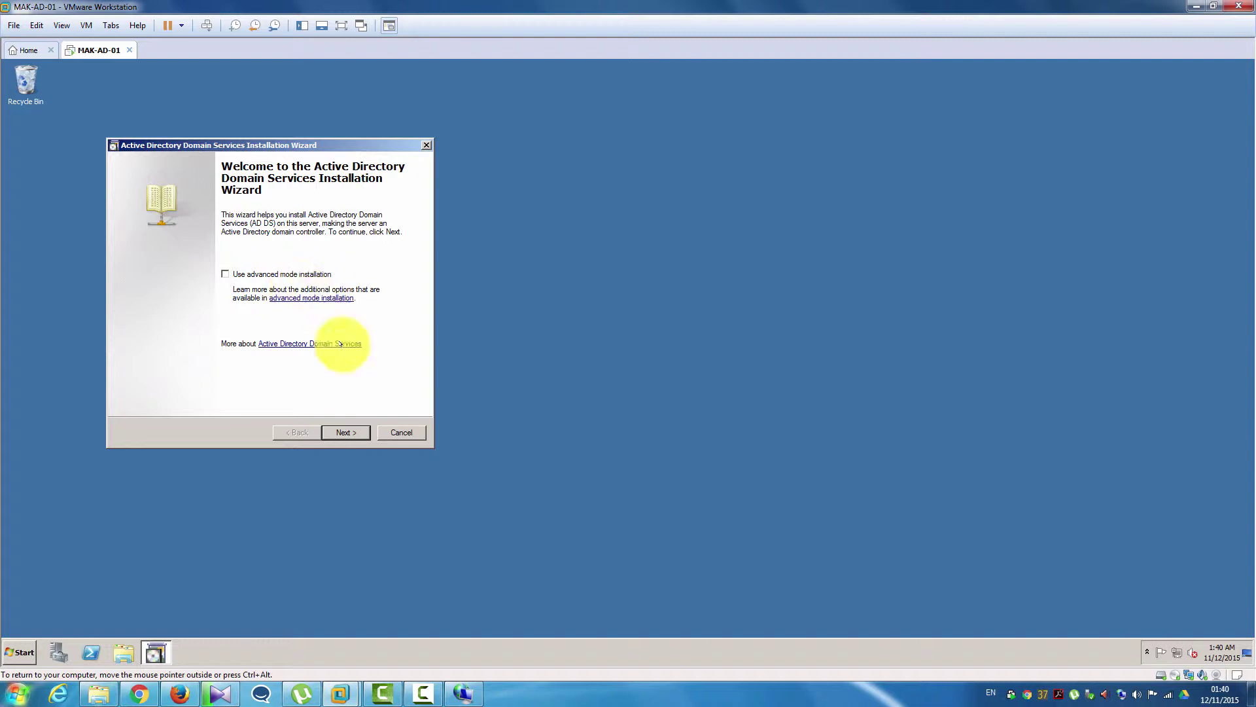
pyautogui.click(348, 431)
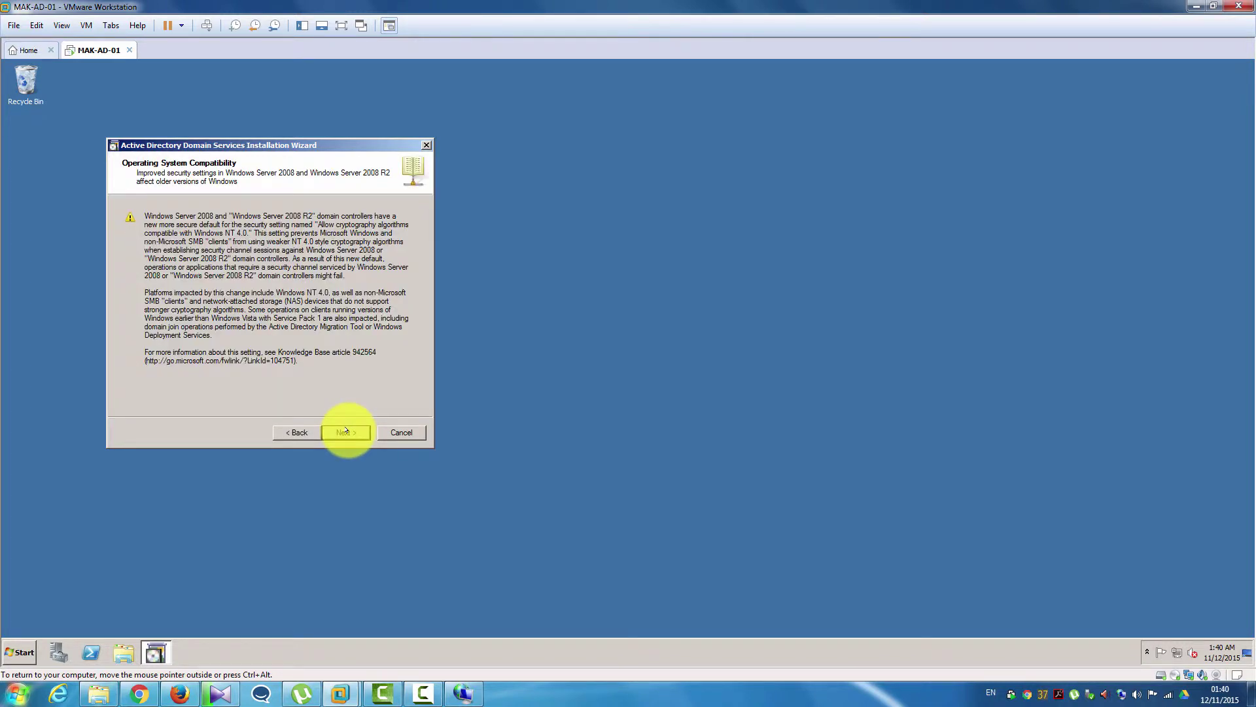
pyautogui.click(345, 431)
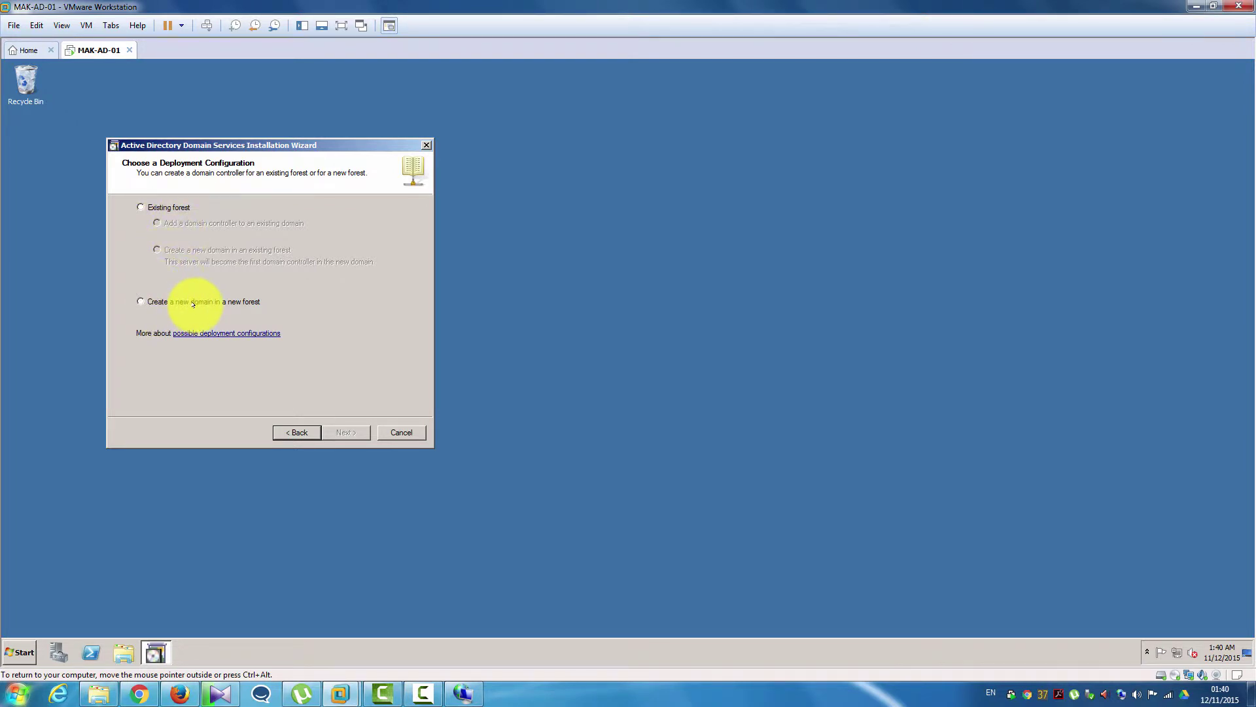
pyautogui.click(139, 301)
pyautogui.click(346, 431)
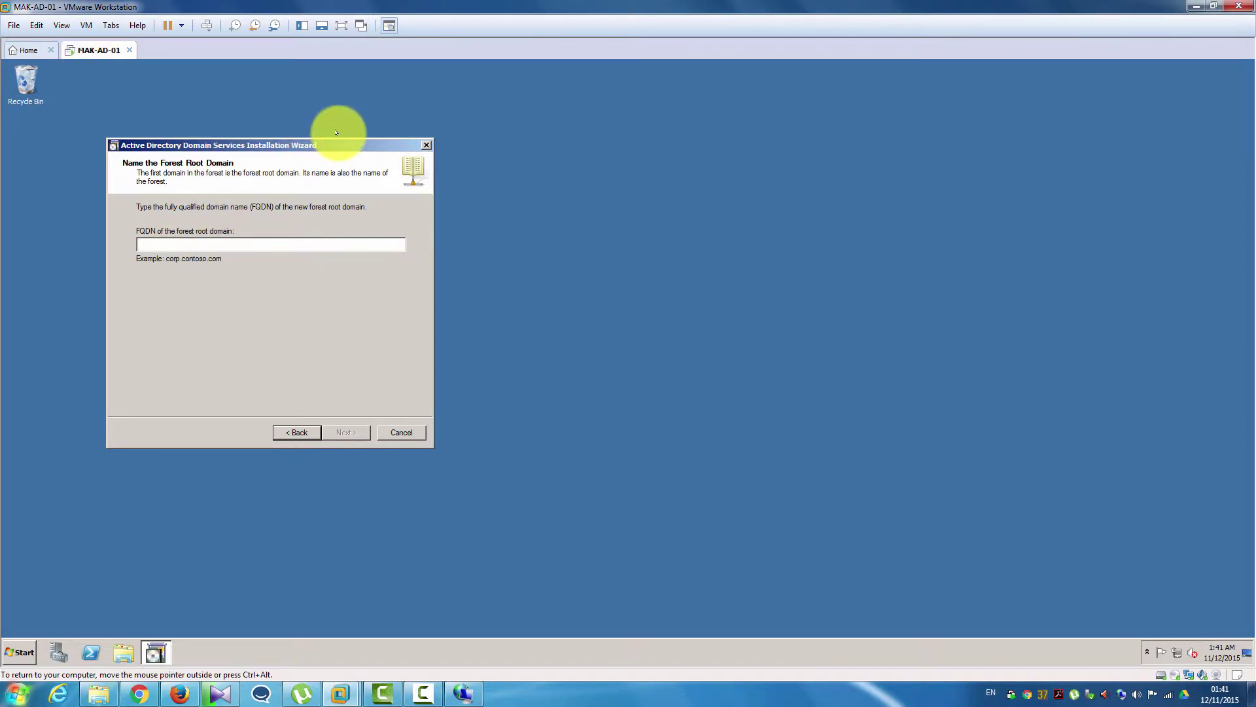
# - Enter makensia.com as the FQDN of the forest root domain
pyautogui.write('mak')
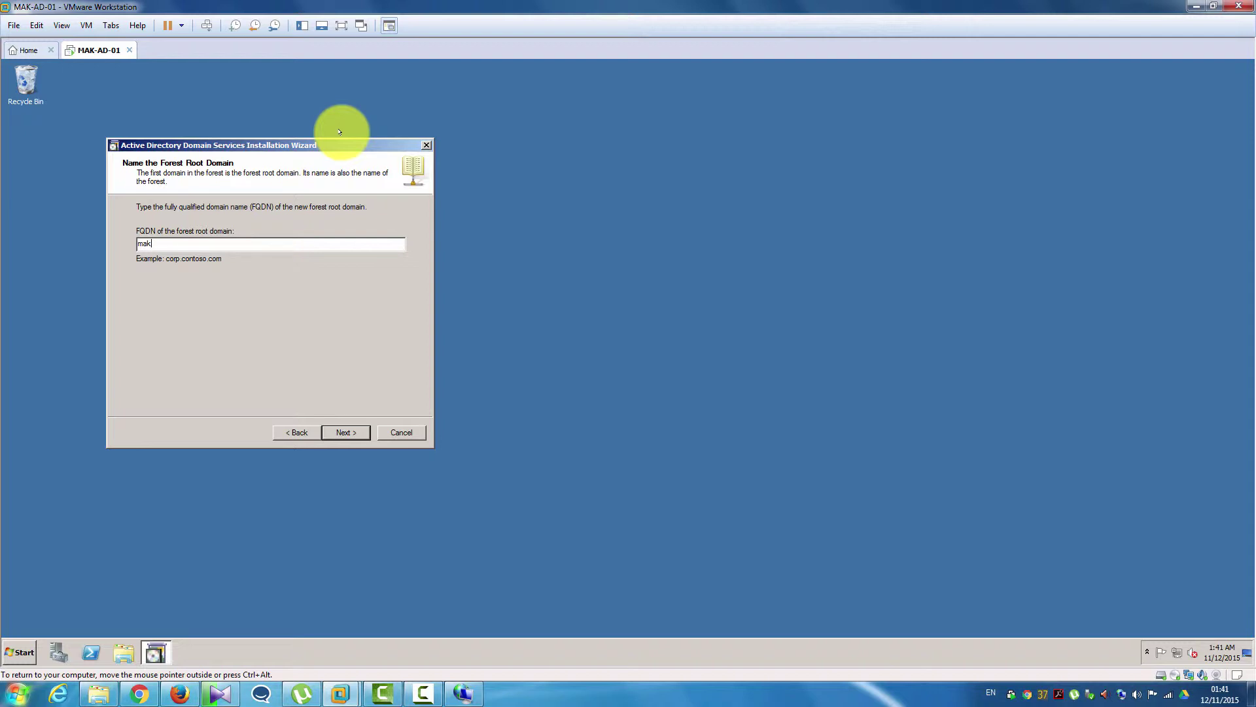
pyautogui.write('ensia')
pyautogui.write('om')
pyautogui.press('Return')
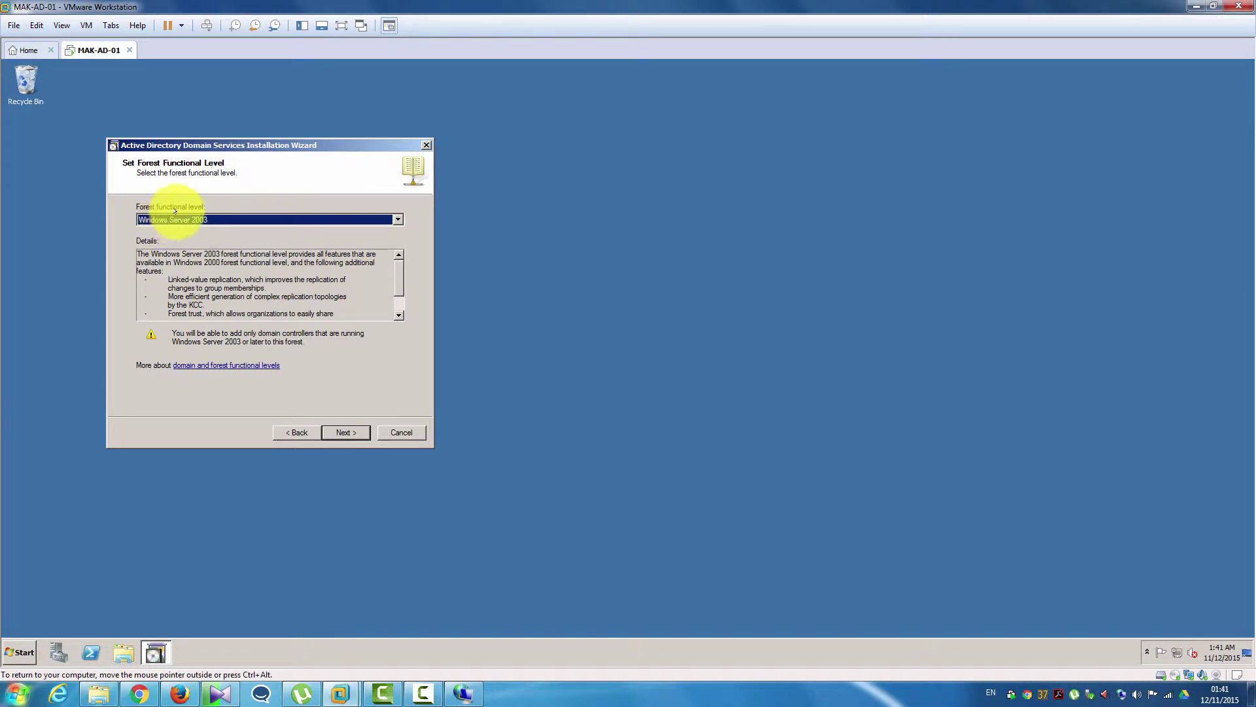
# - Choose Windows Server 2008 R2 as the forest functional level
pyautogui.click(209, 216)
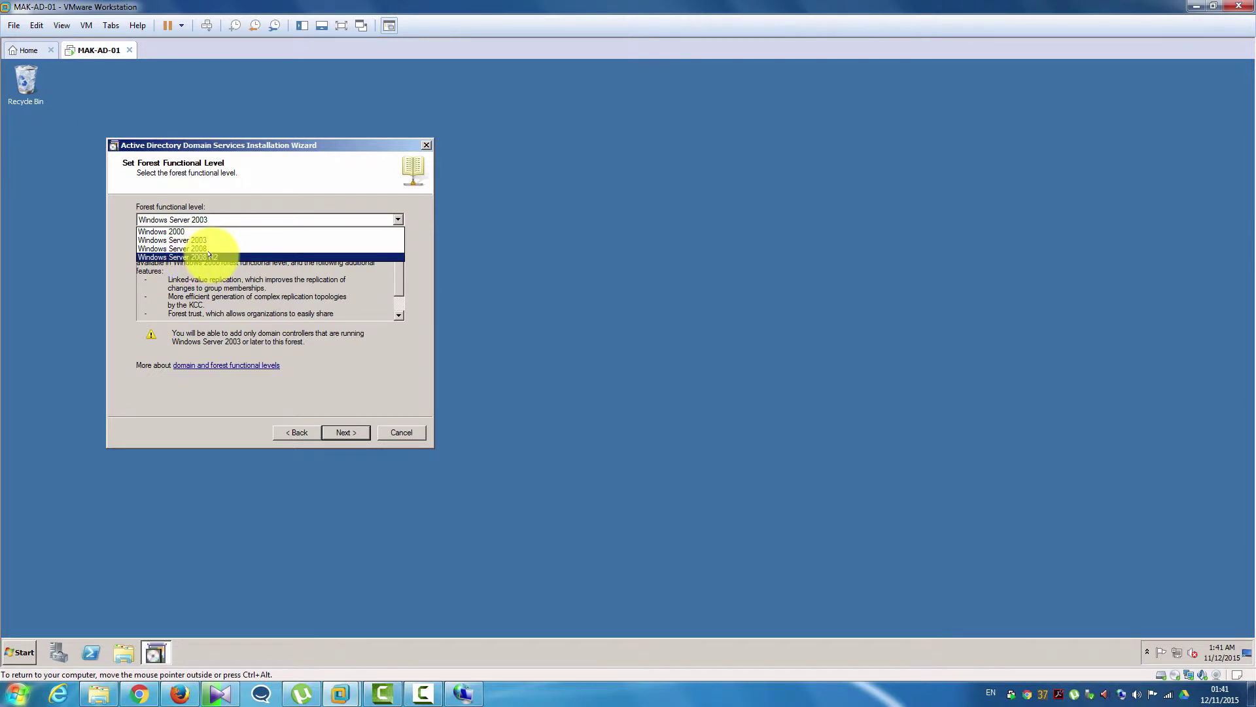
pyautogui.click(208, 257)
pyautogui.click(340, 432)
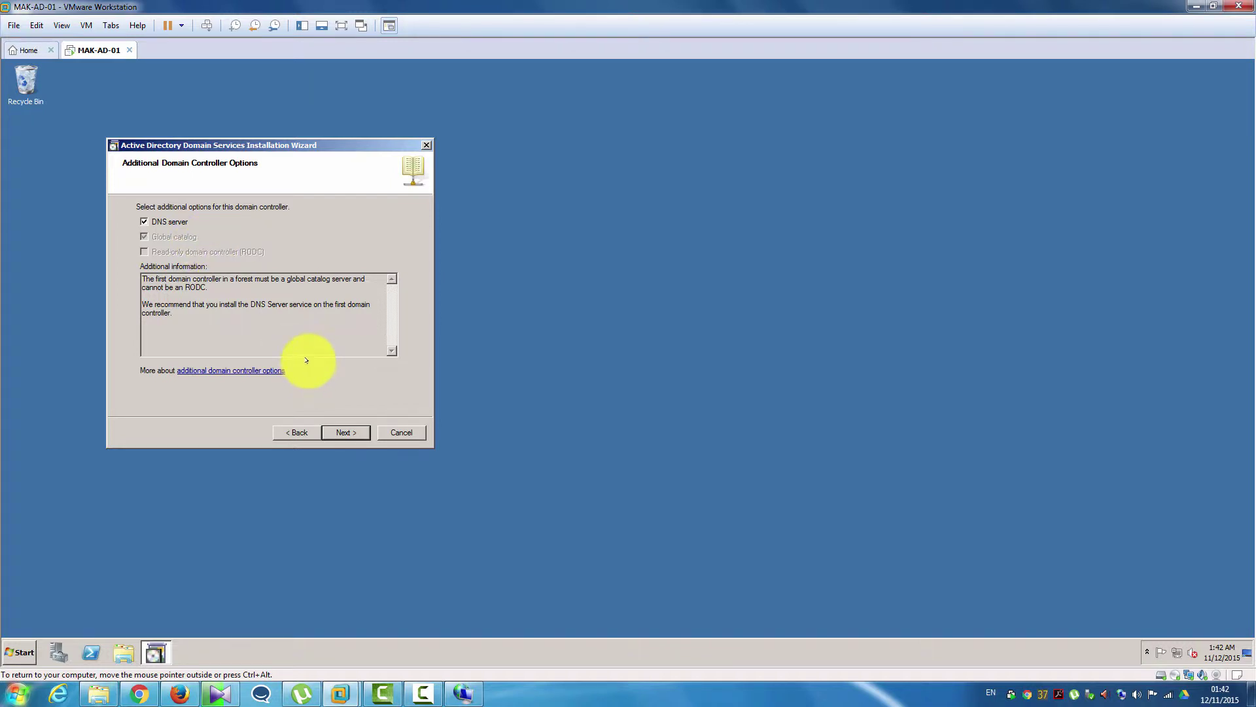
# - Keep the DNS server option and accept the DNS delegation warning
pyautogui.click(348, 434)
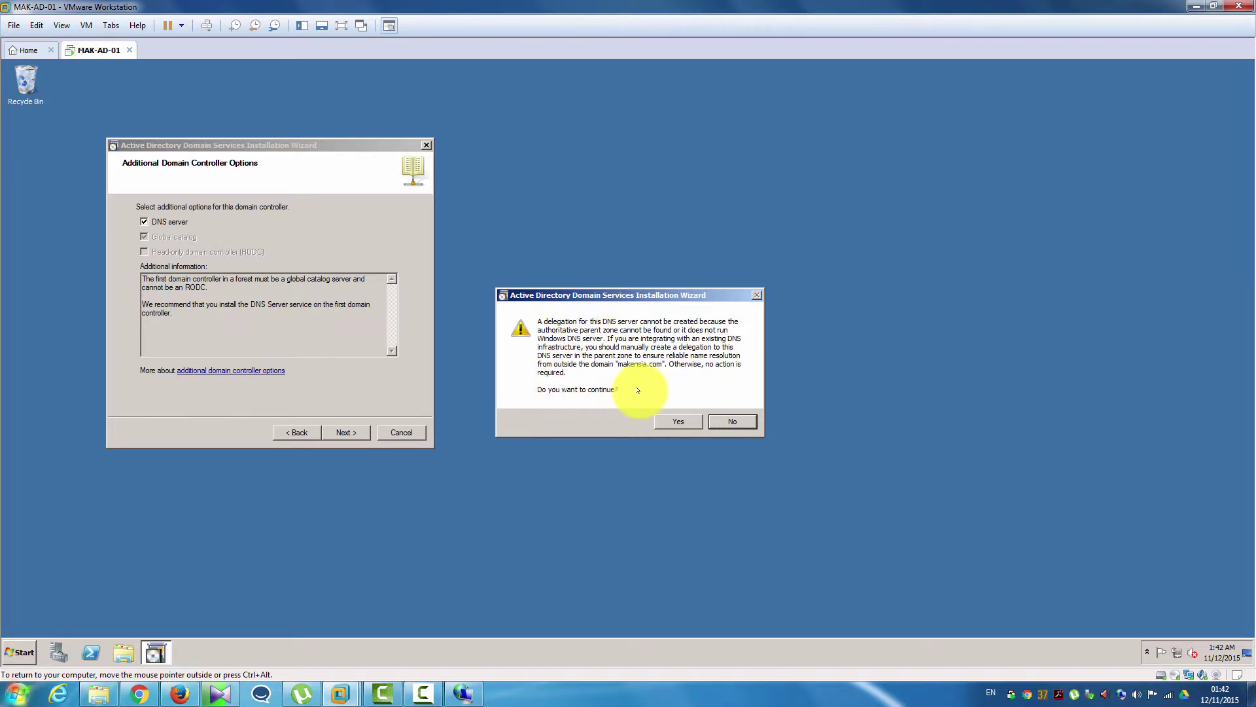
pyautogui.click(659, 423)
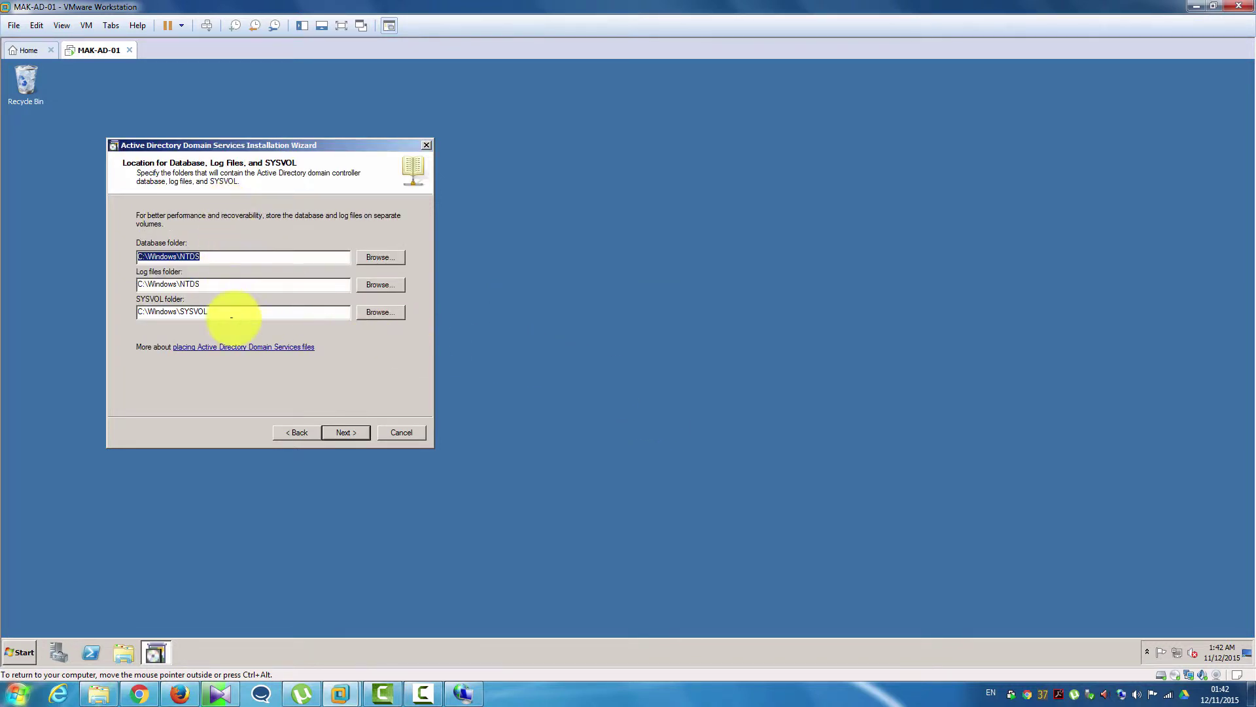
# - Keep the default database, log file and SYSVOL folder locations
pyautogui.click(341, 432)
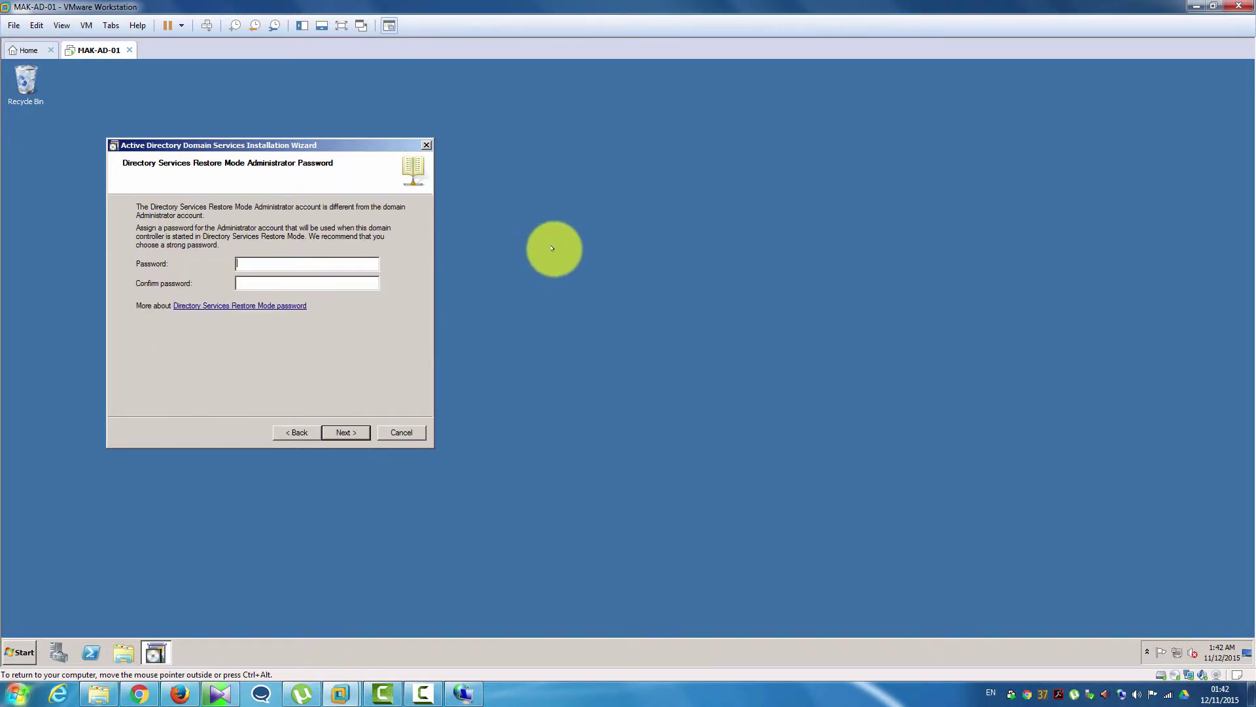
# - Enter and confirm the Directory Services Restore Mode administrator password
pyautogui.write('P@ssw0rd12P@ssw0rd12')
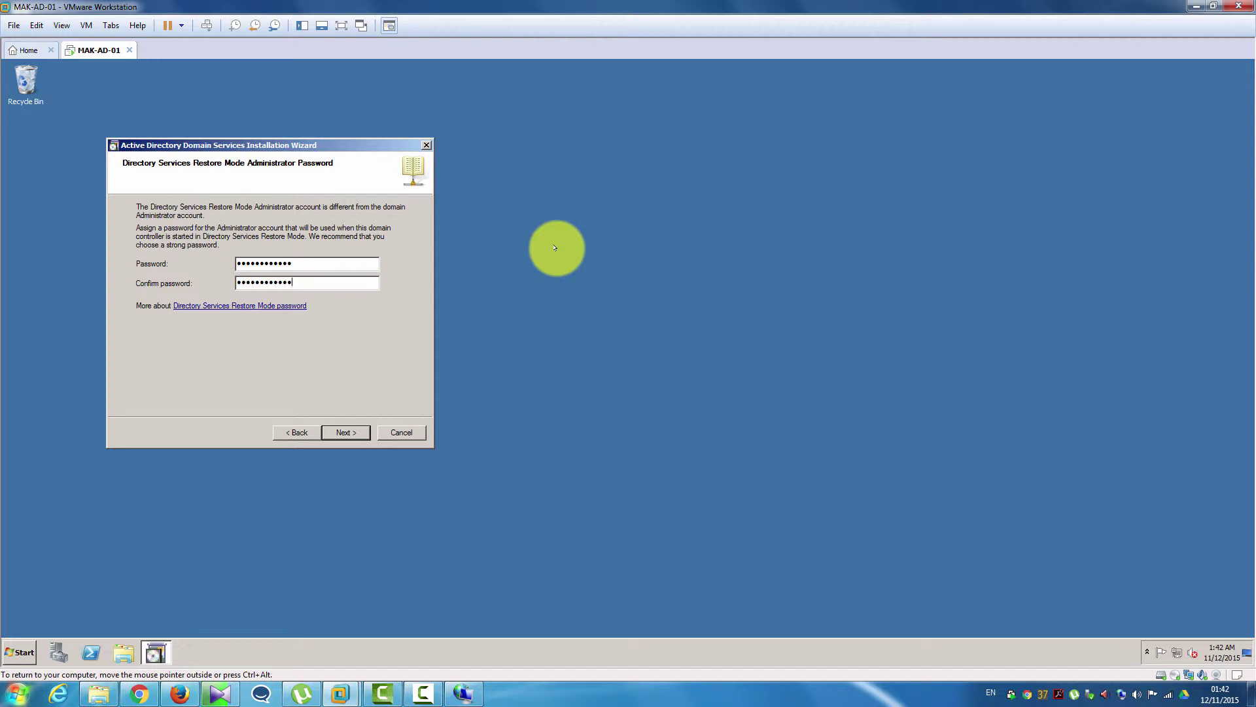
pyautogui.press('Return')
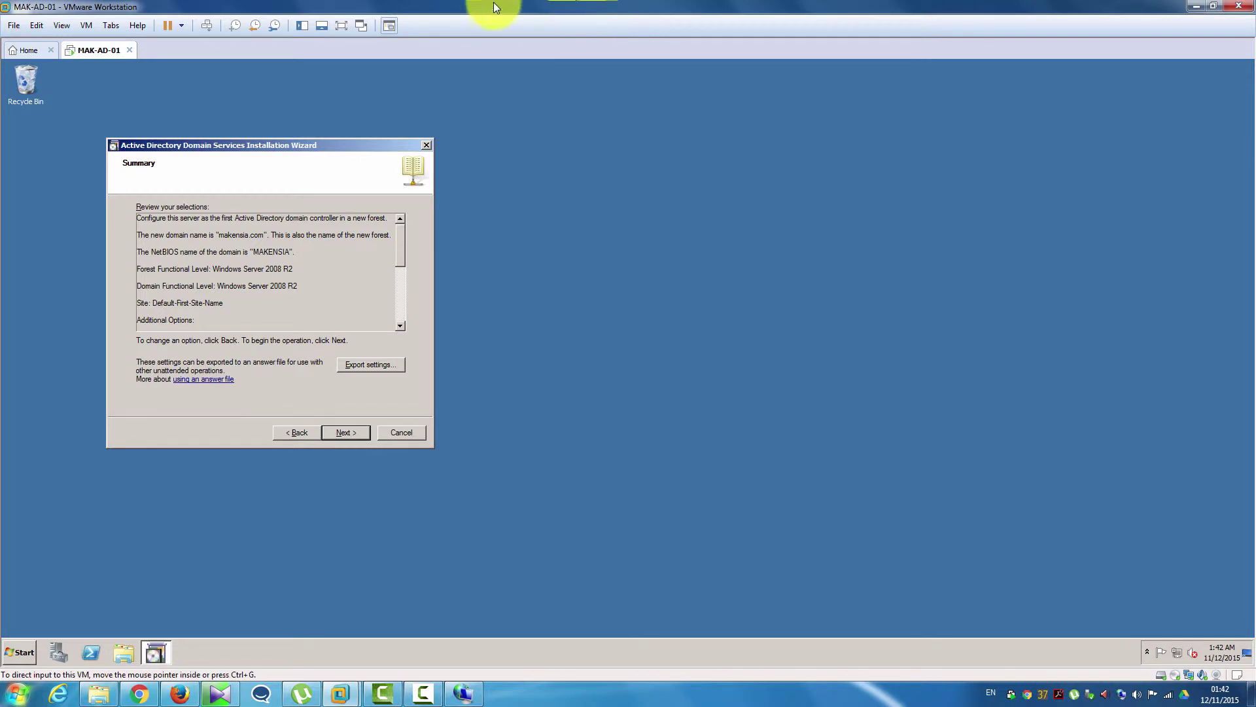
pyautogui.click(363, 365)
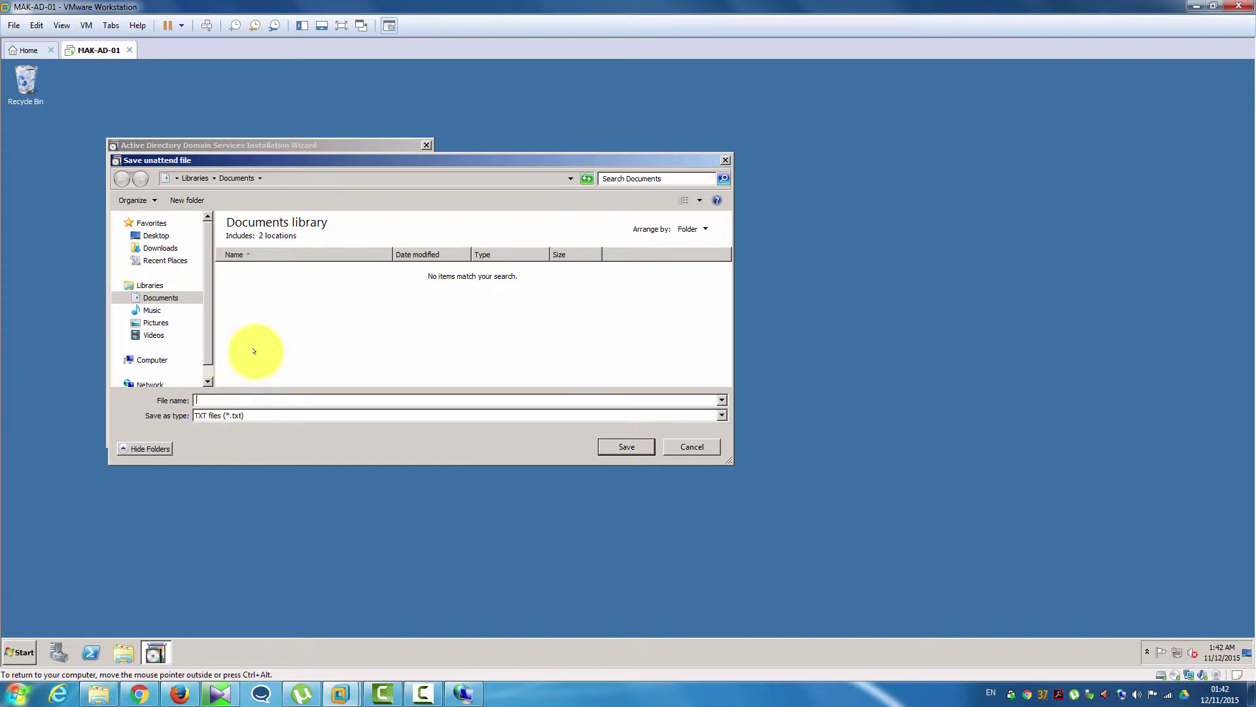
pyautogui.moveTo(396, 161); pyautogui.dragTo(494, 176)
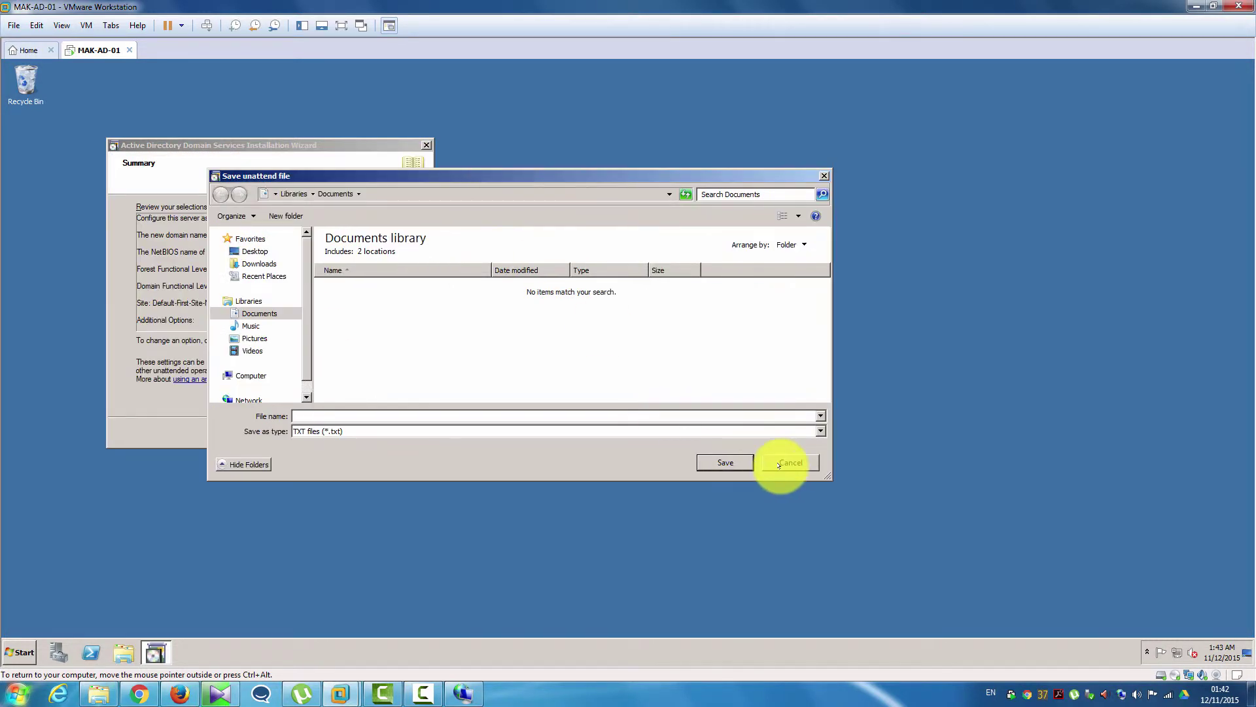
pyautogui.click(779, 464)
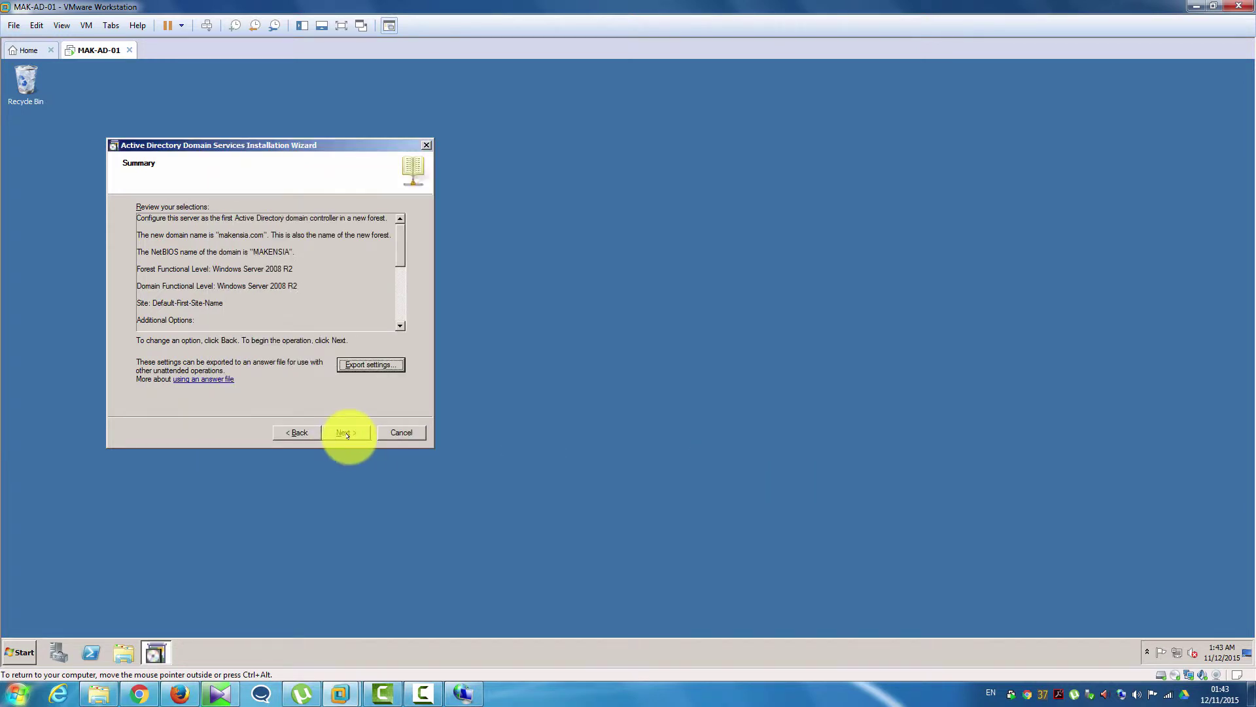
# - Start the Active Directory installation for makensia.com from the Summary page and let it finish
pyautogui.click(347, 432)
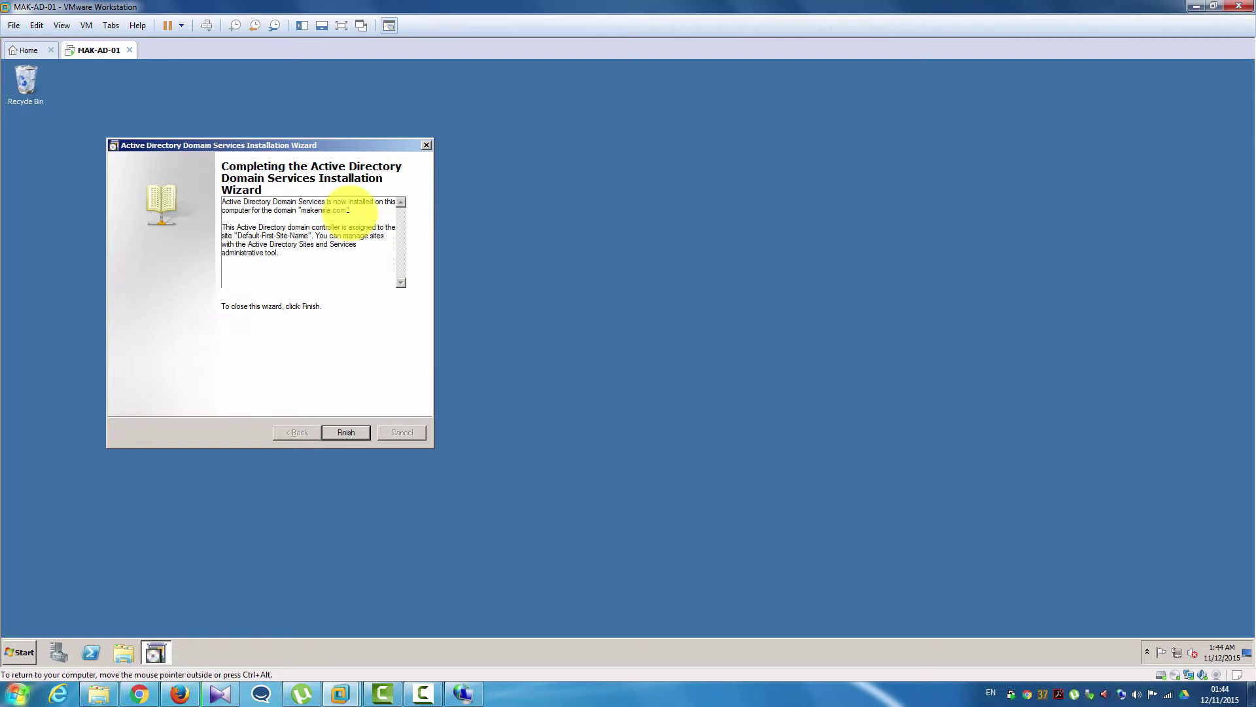
# - Highlight makensia.com in the completion summary and finish the Active Directory installation wizard
pyautogui.moveTo(349, 210); pyautogui.dragTo(302, 211)
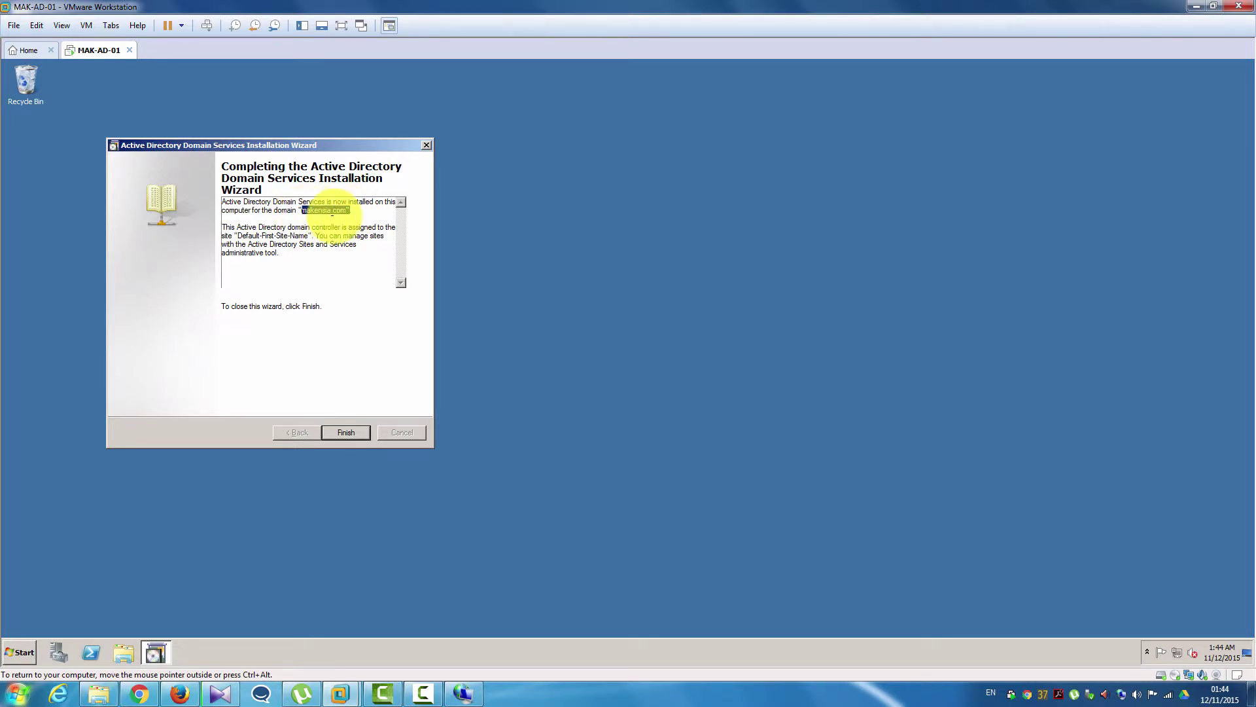
pyautogui.click(343, 432)
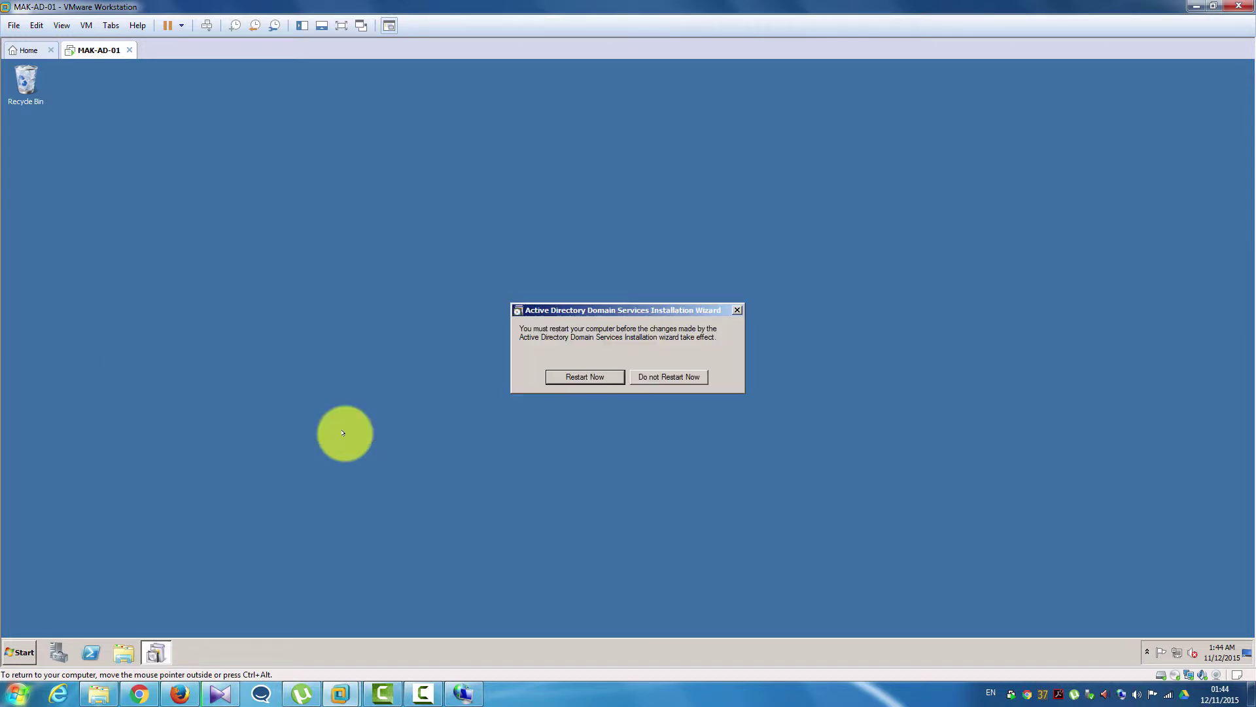
# - Choose Restart Now and let the server reboot to the Windows Server 2008 R2 logon screen
pyautogui.click(569, 377)
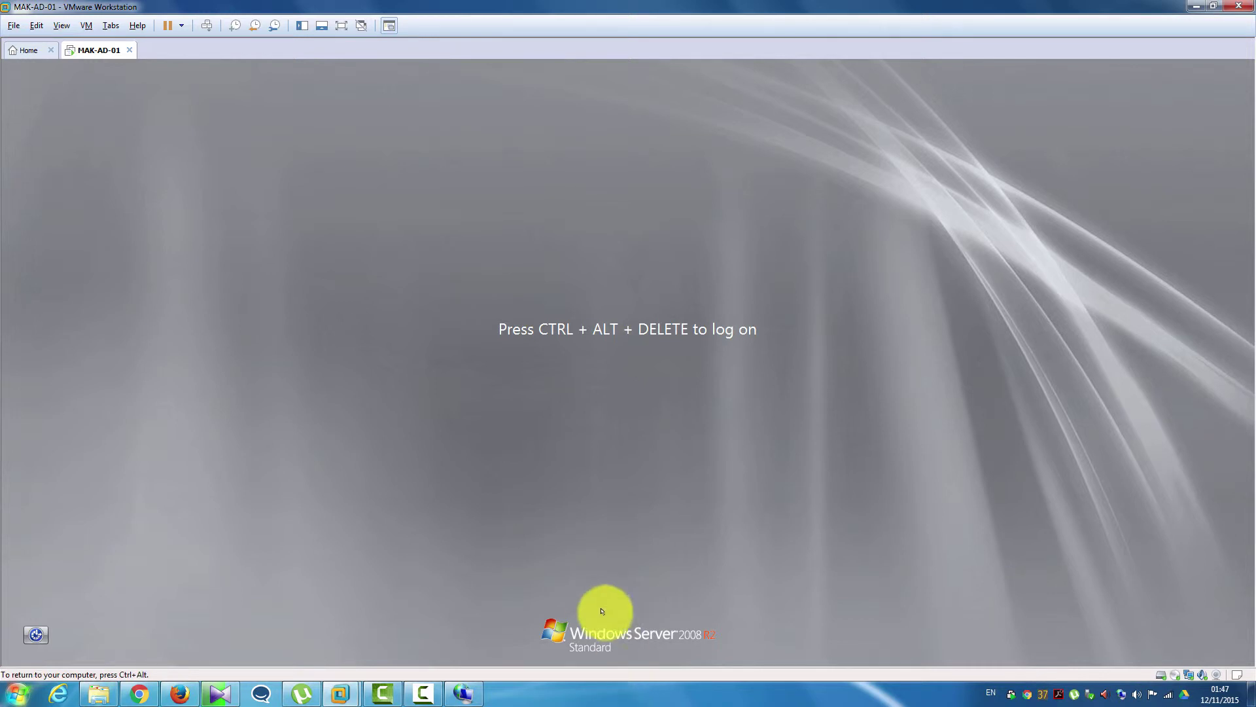
# - Bring up the logon prompt with Ctrl+Alt+Insert and sign in as the makensia.com administrator with its password
pyautogui.click(584, 385)
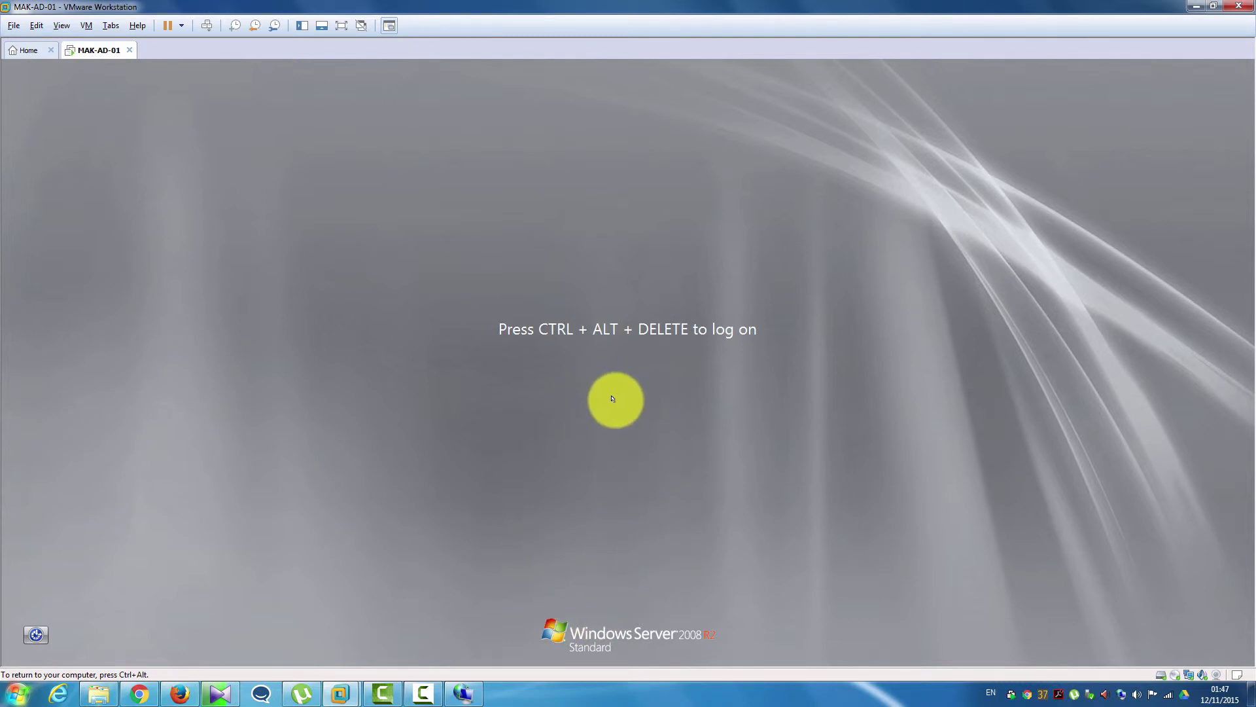
pyautogui.press('ctrl+alt+Insert')
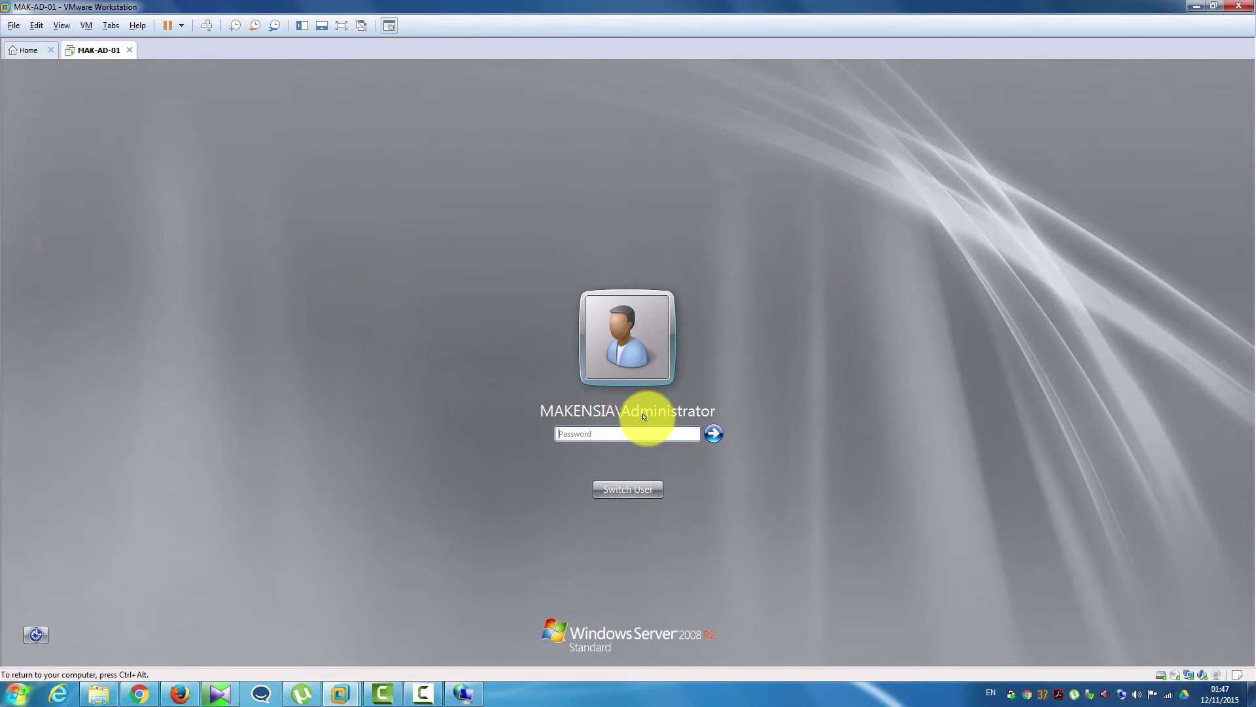
pyautogui.click(599, 430)
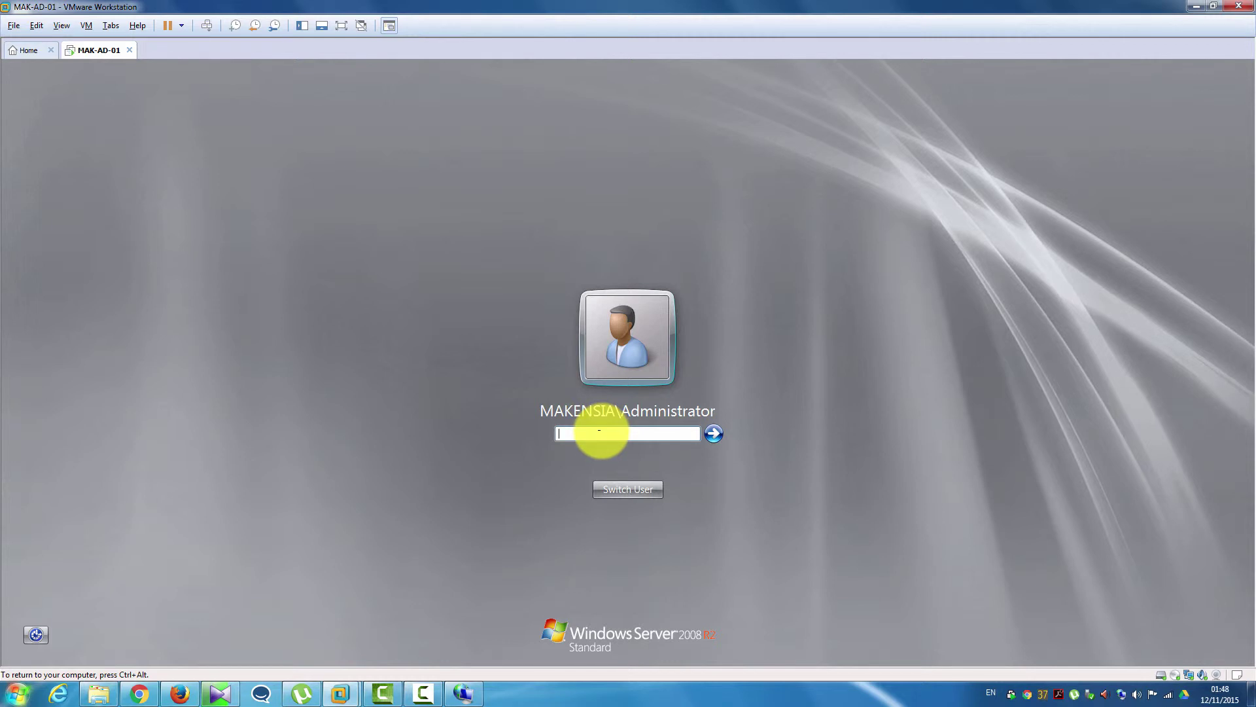
pyautogui.write('••••••••••••')
pyautogui.press('Return')
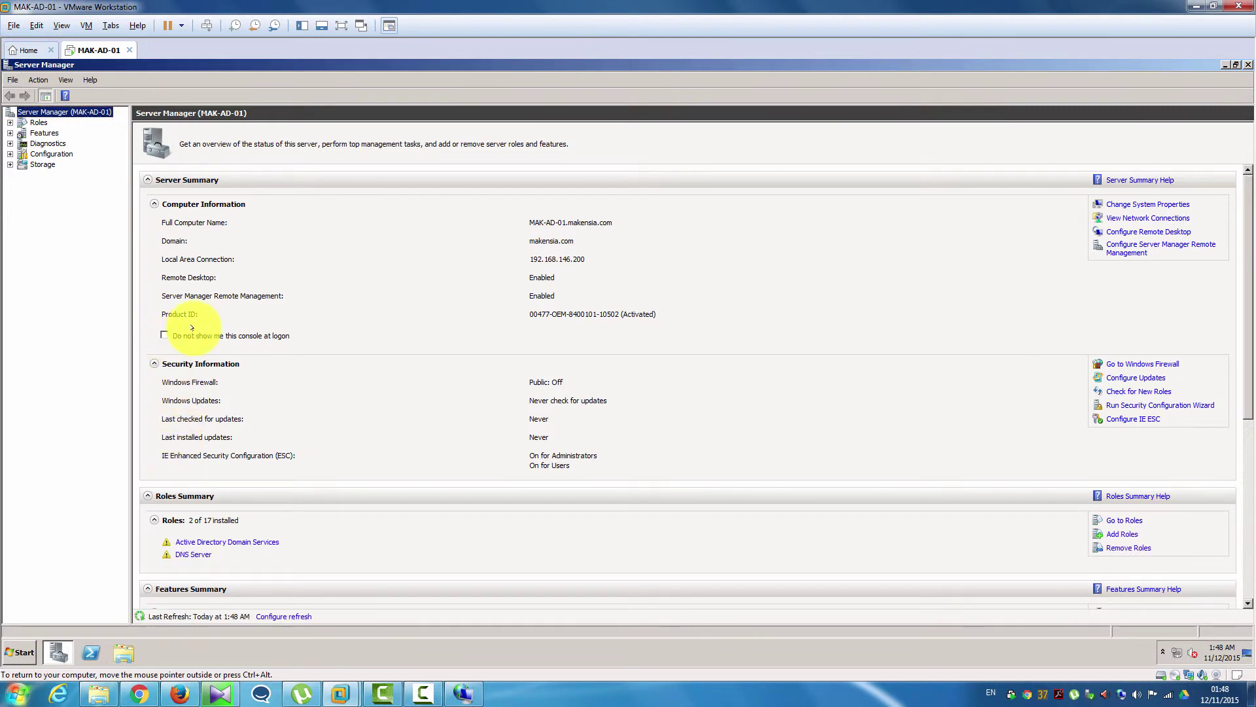
# - Tick 'Do not show me this console at logon' and close Server Manager
pyautogui.click(165, 334)
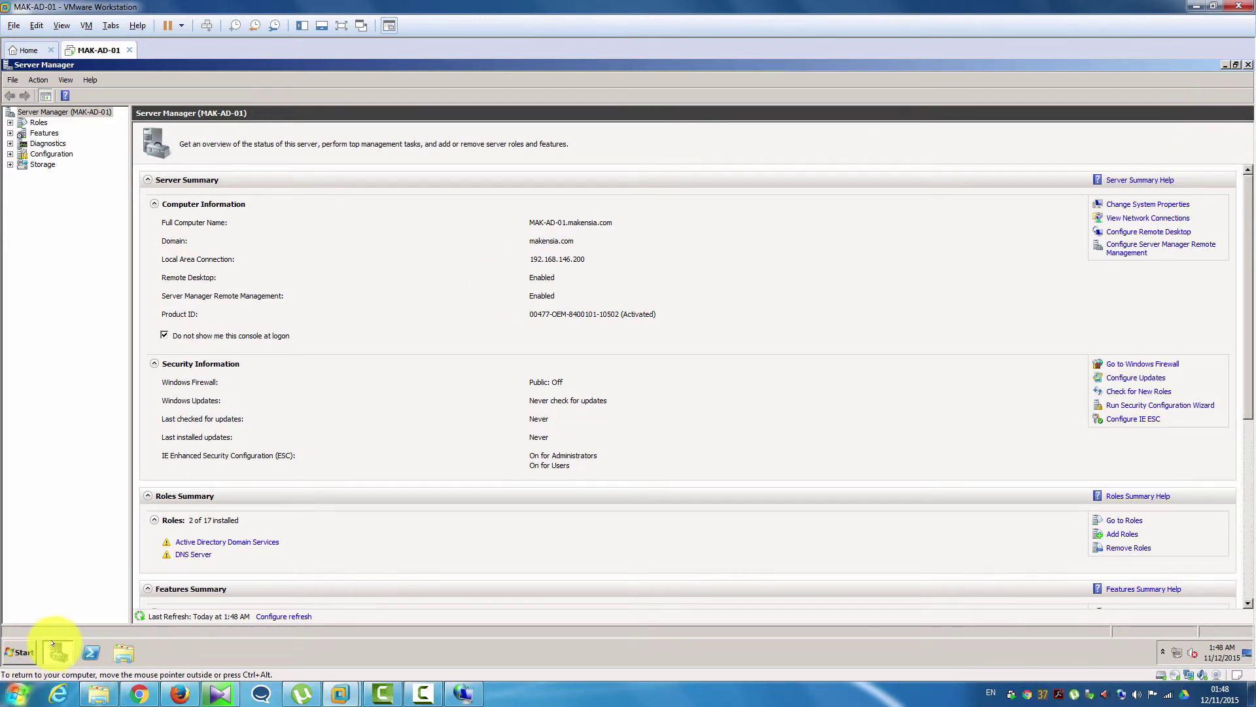
pyautogui.moveTo(58, 653)
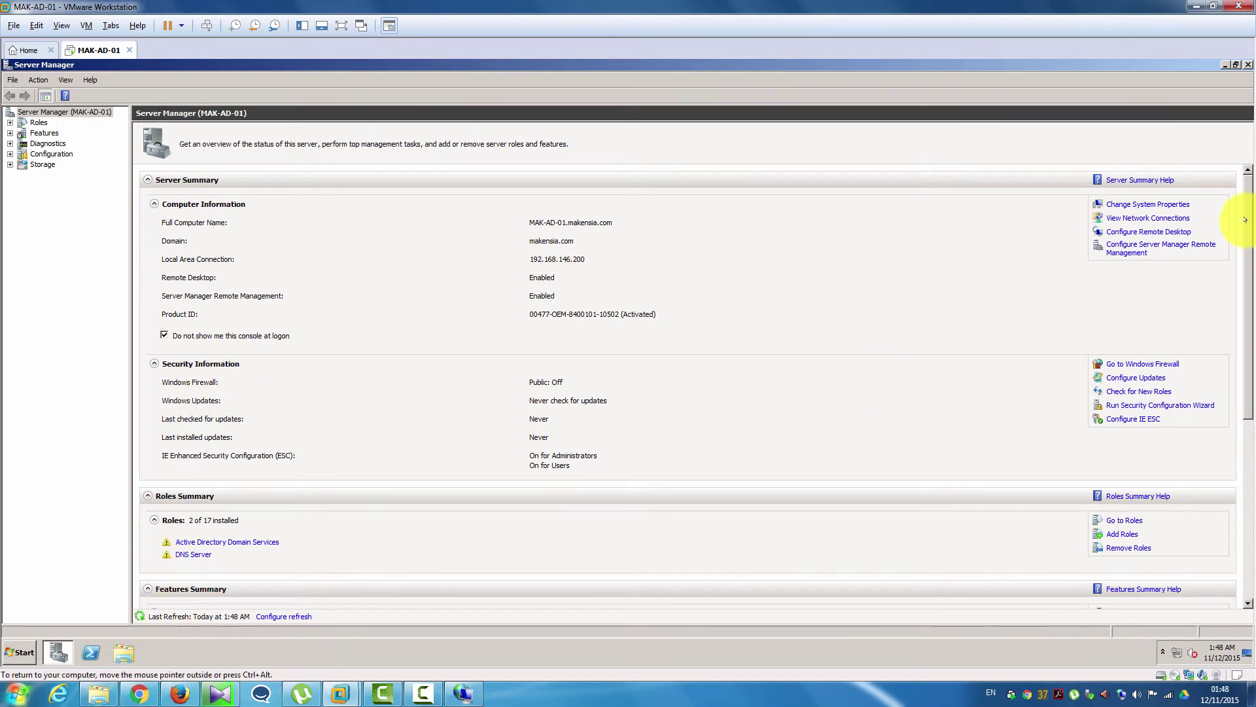
pyautogui.click(1248, 65)
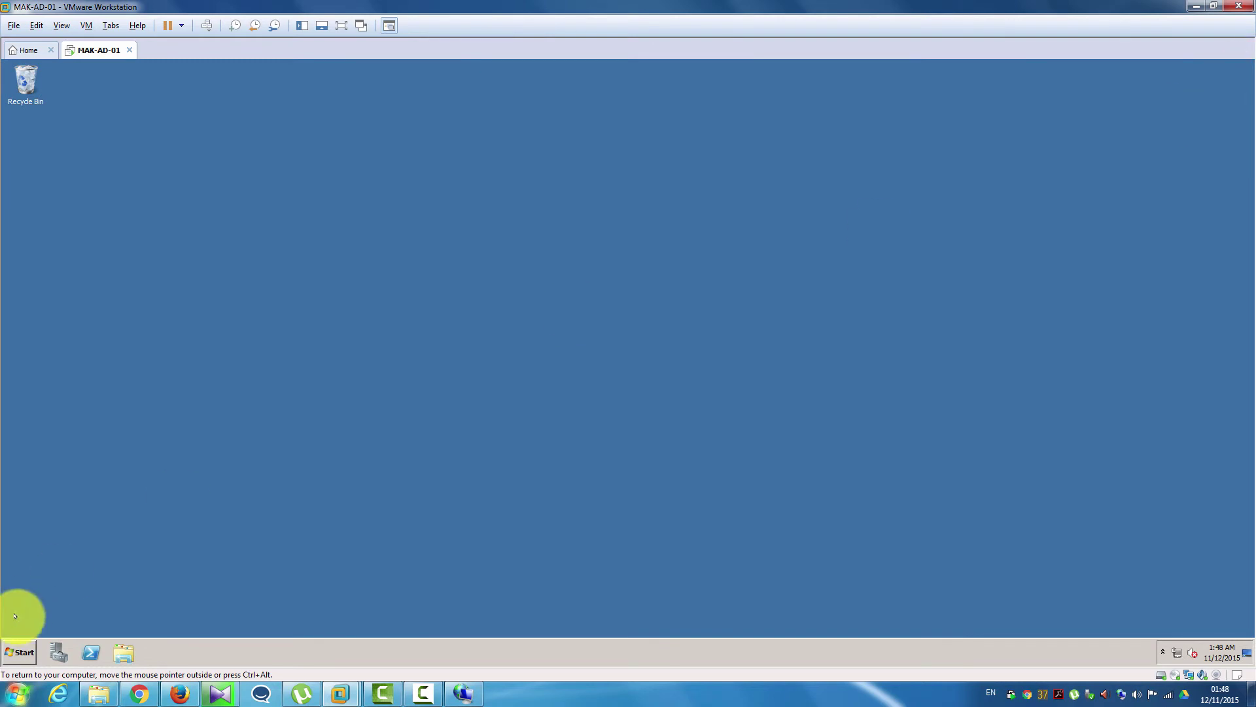
# - Confirm in Computer's properties that MAK-AD-01.makensia.com is in domain makensia.com, then close System
pyautogui.click(17, 649)
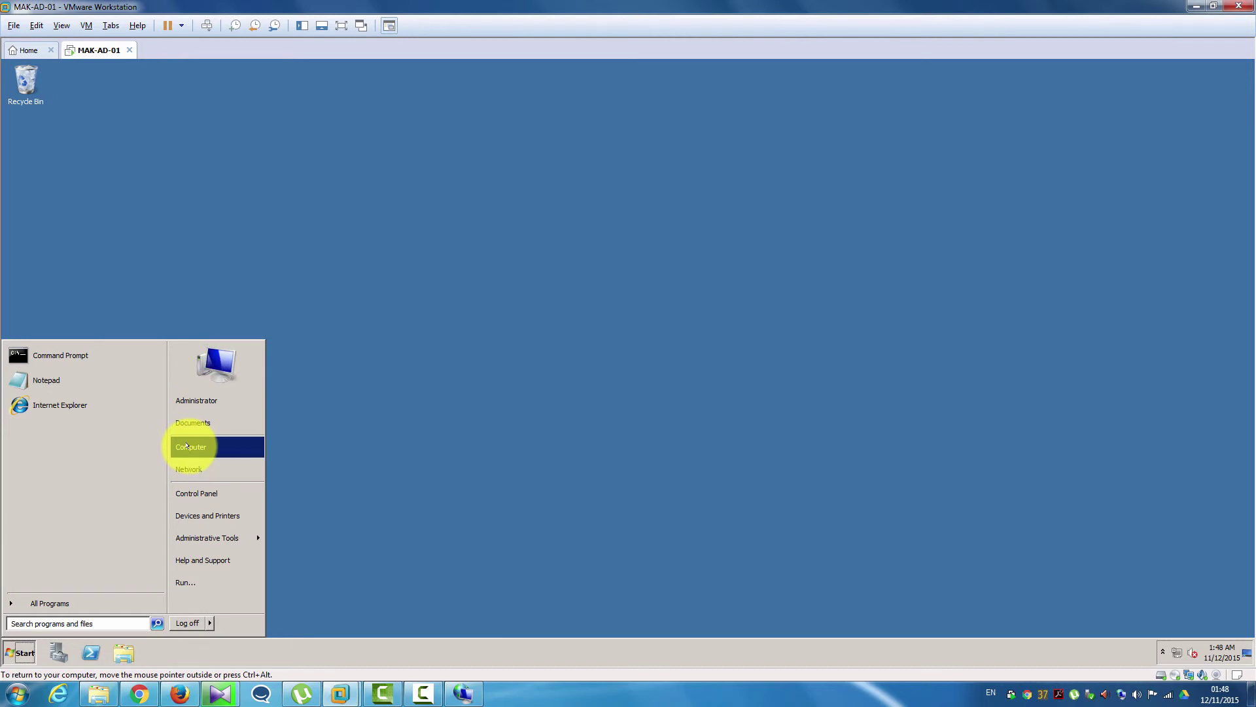
pyautogui.rightClick(187, 447)
pyautogui.click(219, 537)
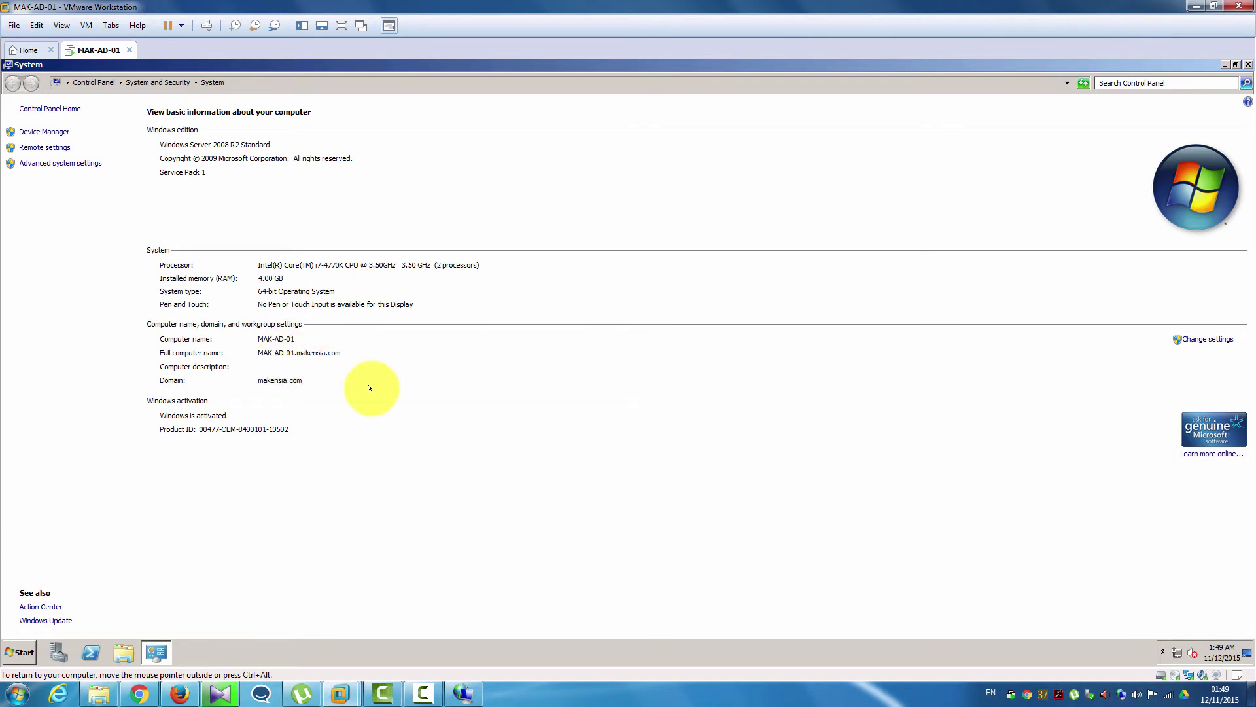
pyautogui.click(1248, 64)
pyautogui.click(22, 649)
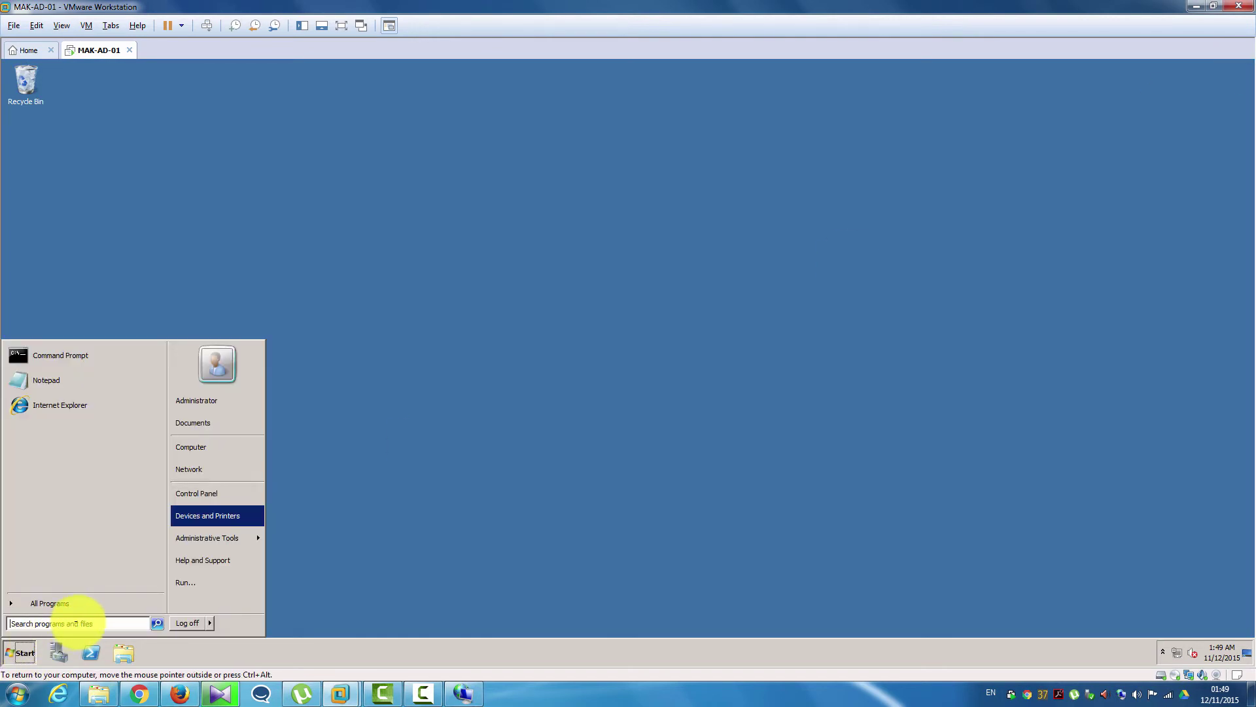
# - Create an Active Directory Users and Computers desktop shortcut from Administrative Tools and move it top-left
pyautogui.moveTo(190, 545)
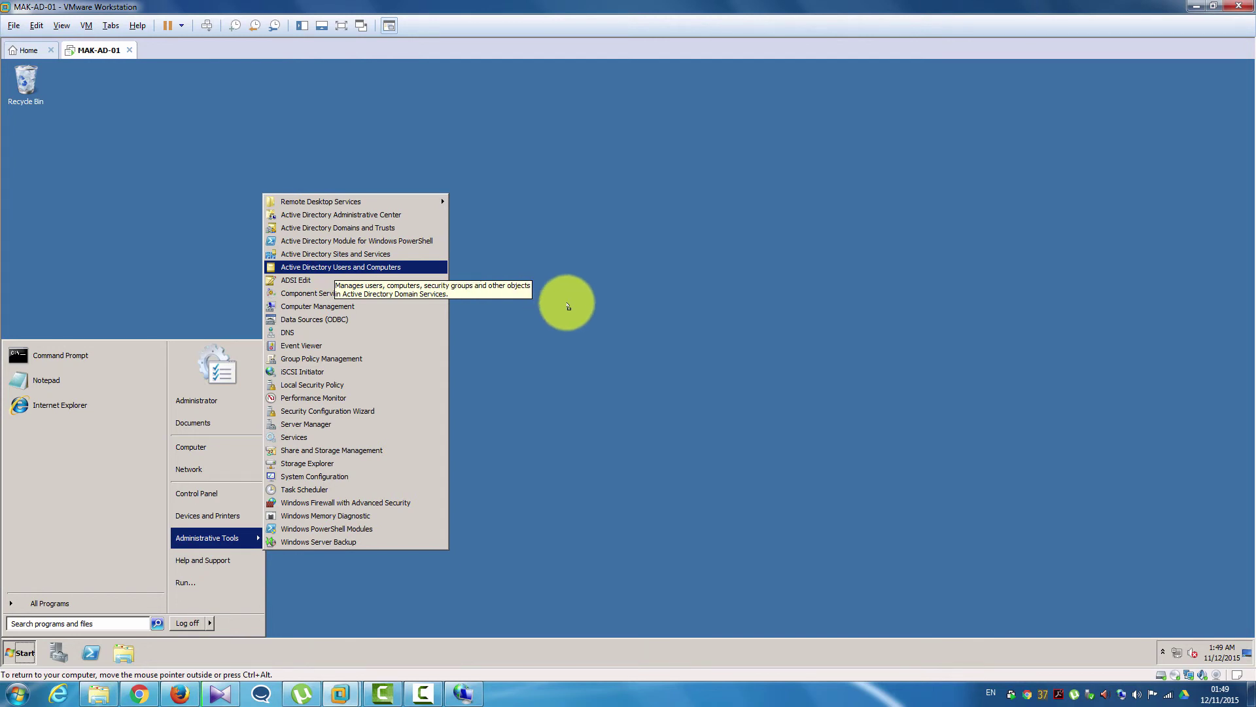
pyautogui.moveTo(568, 306); pyautogui.dragTo(564, 305)
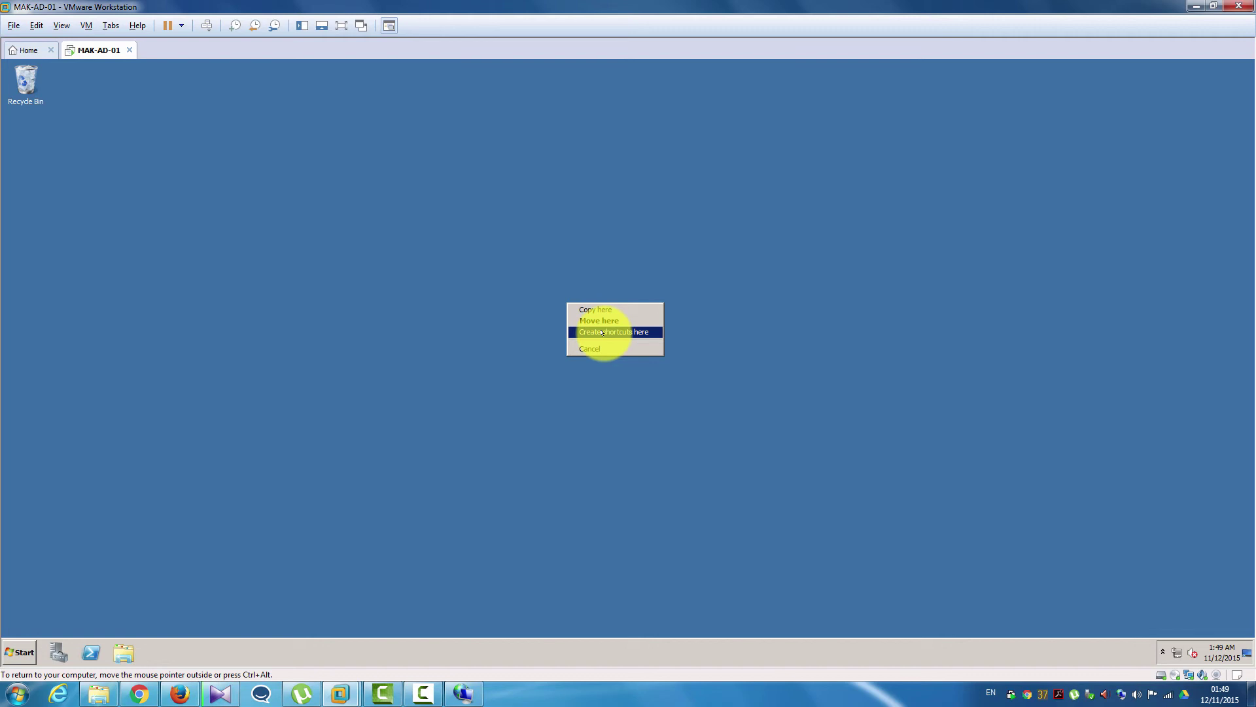
pyautogui.click(601, 332)
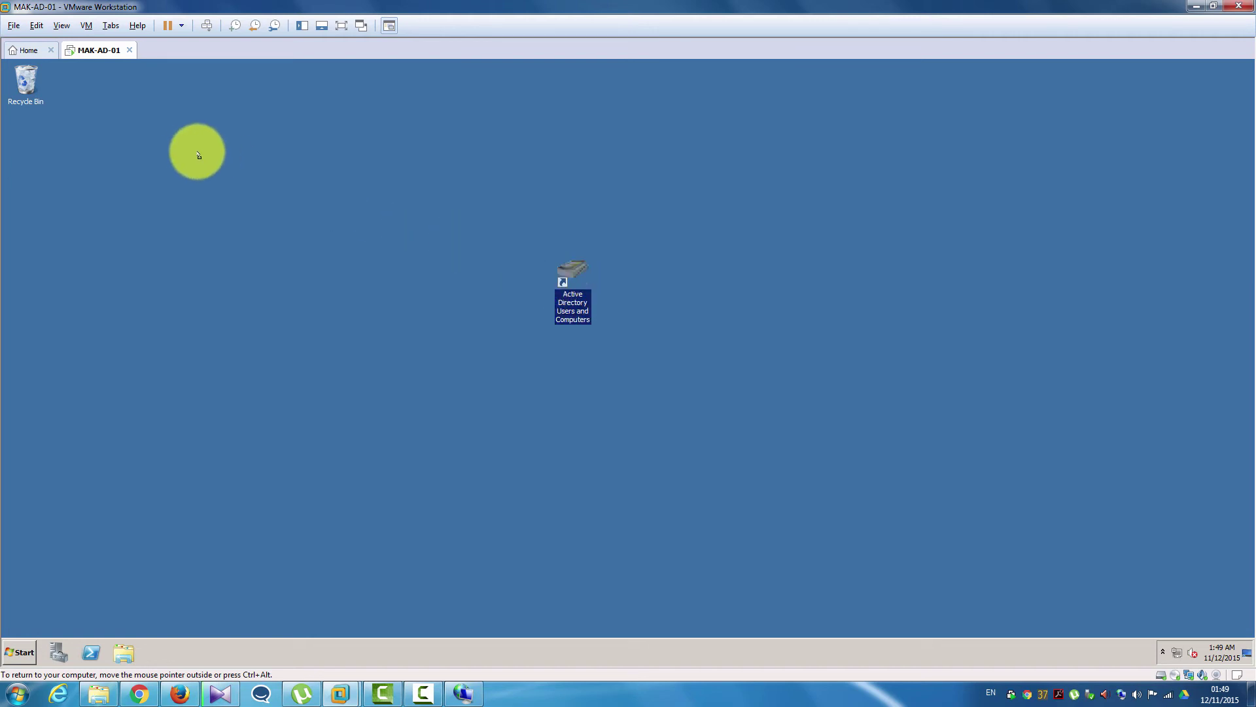
pyautogui.moveTo(198, 155); pyautogui.dragTo(177, 146)
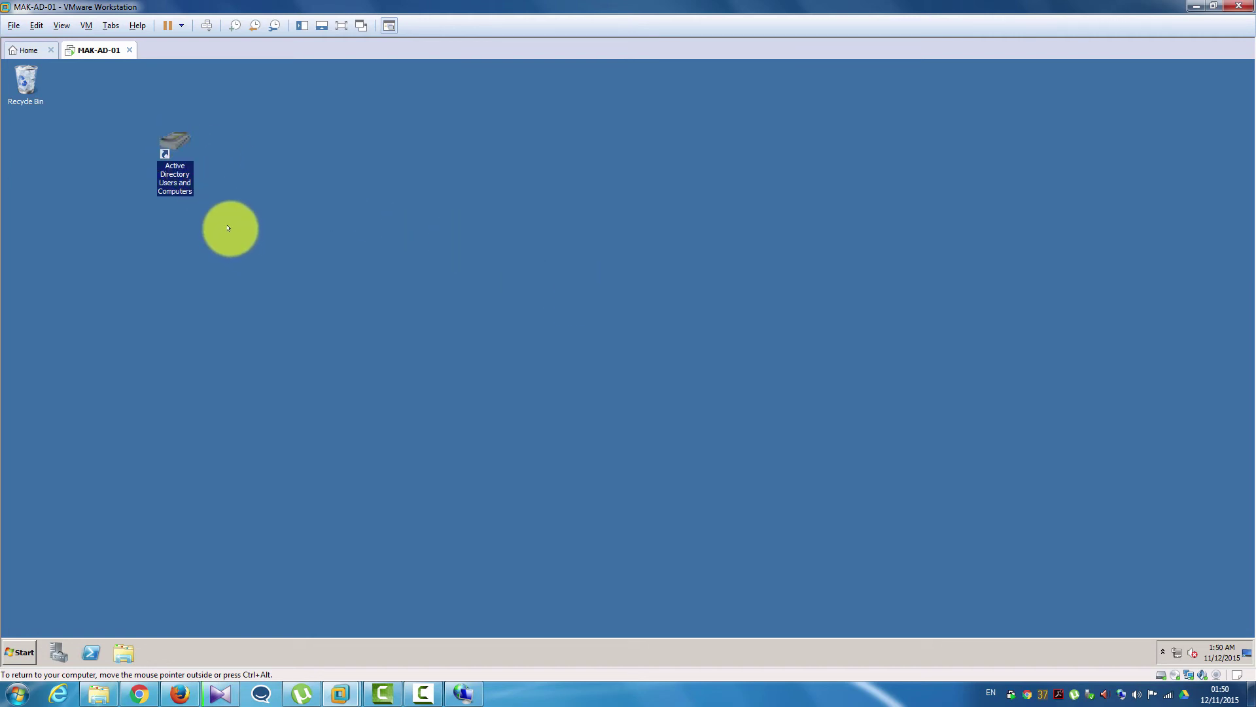
# - Launch Active Directory Users and Computers from the shortcut, maximize it and expand makensia.com
pyautogui.doubleClick(168, 151)
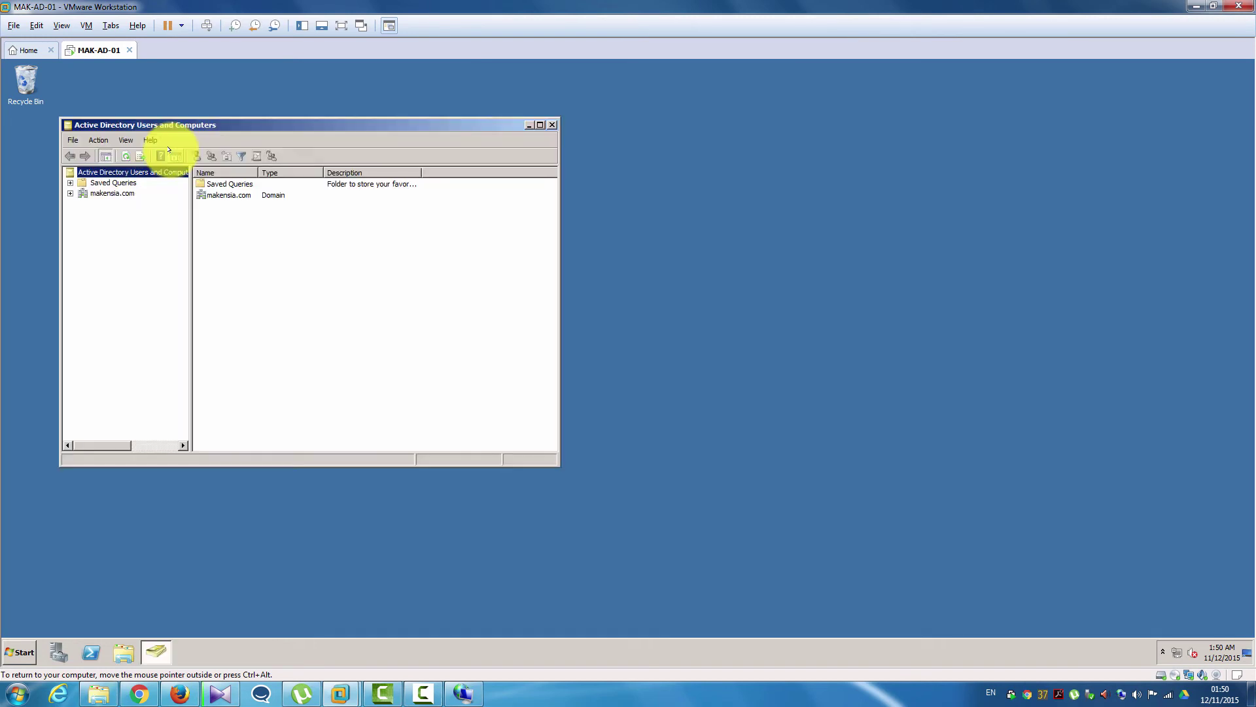
pyautogui.click(539, 124)
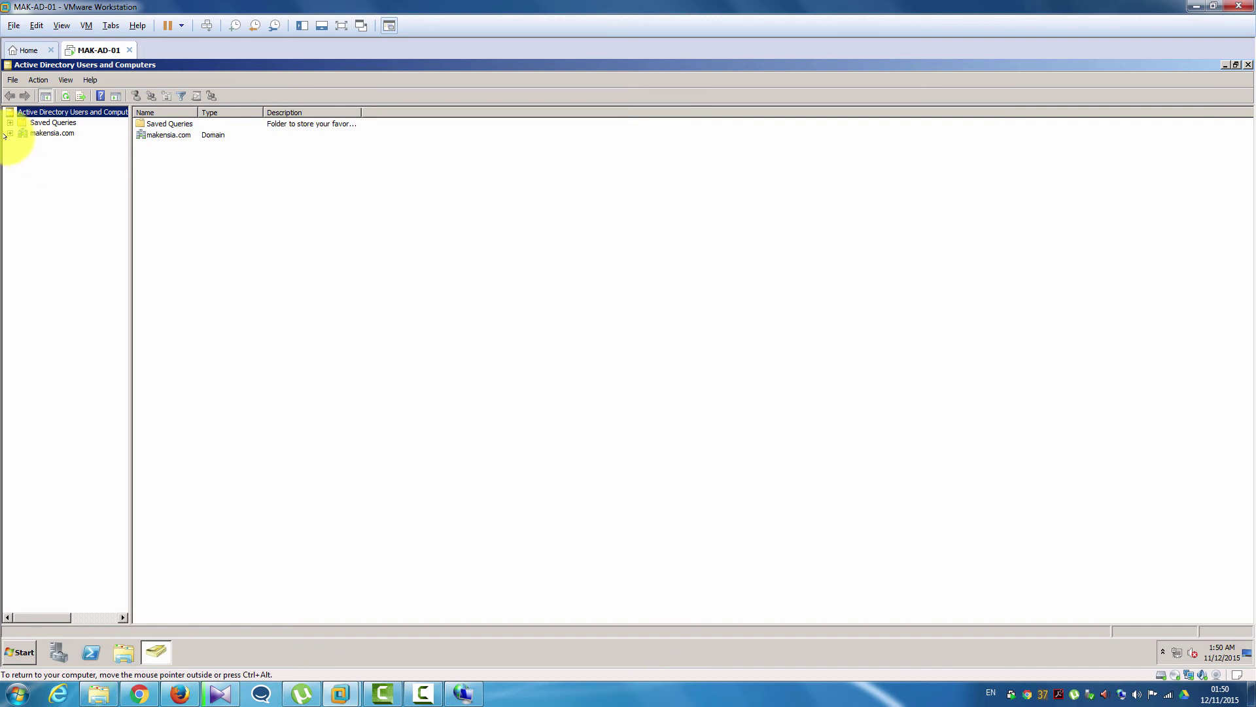
pyautogui.click(8, 134)
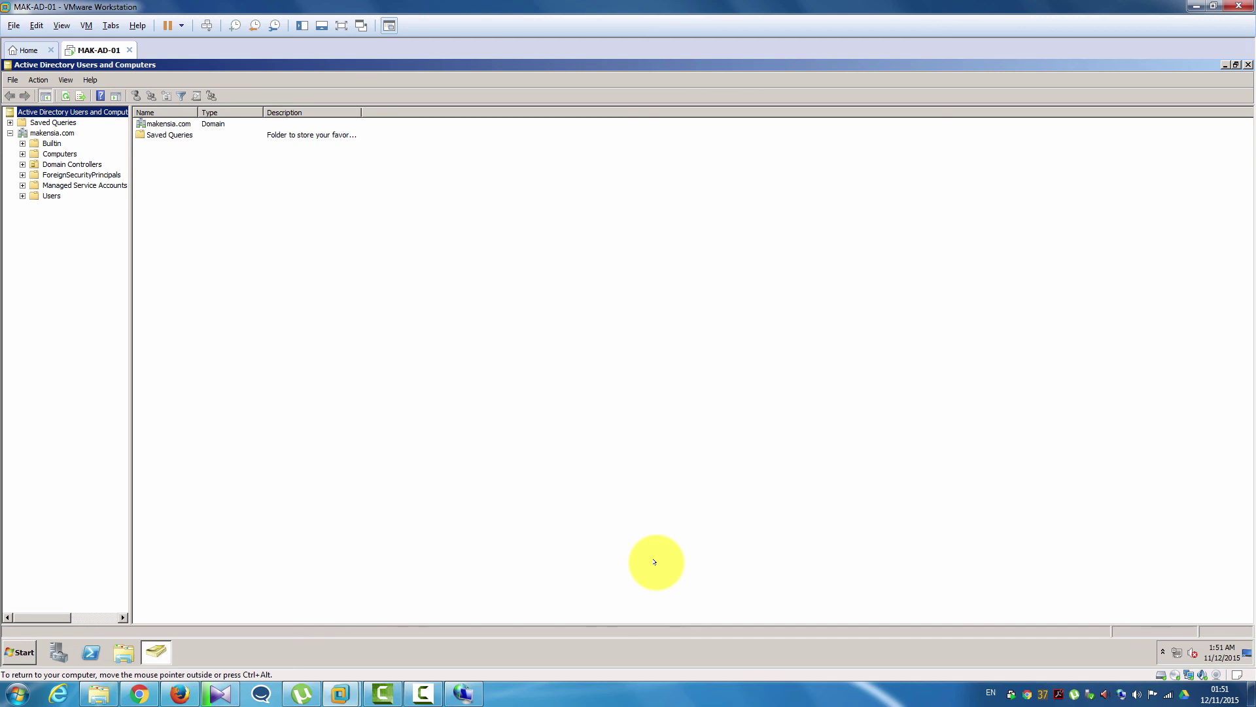
pyautogui.click(633, 644)
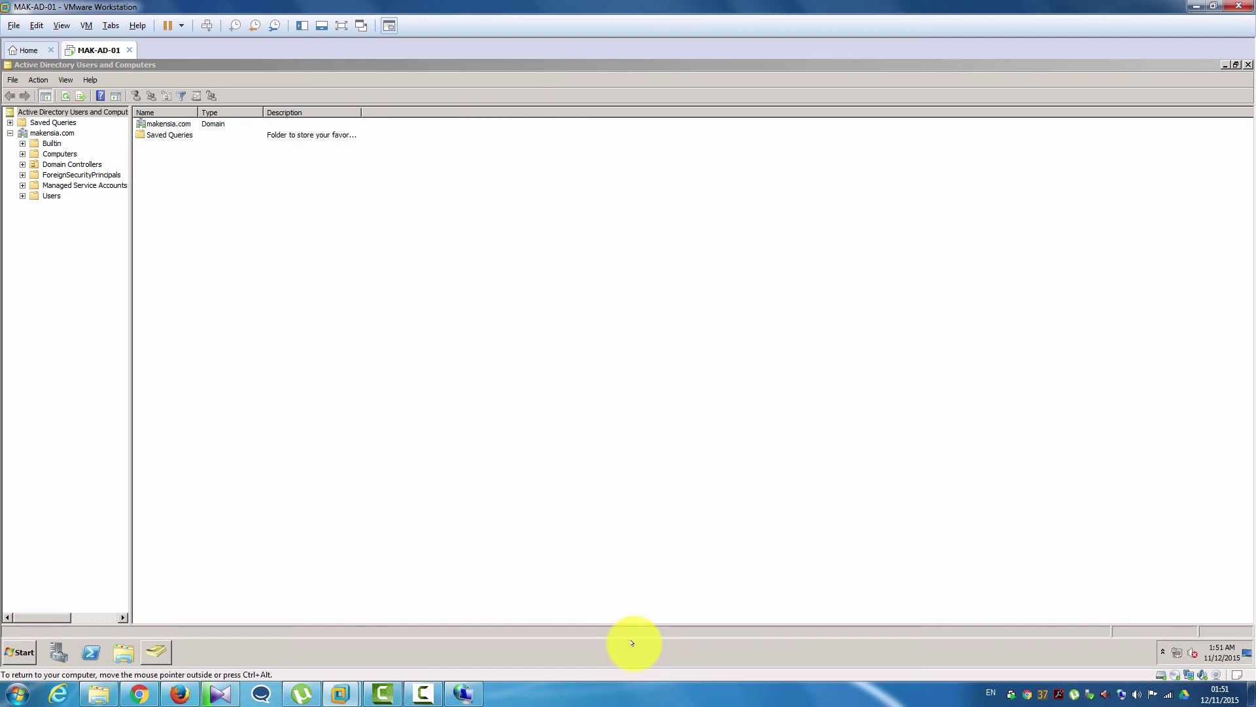